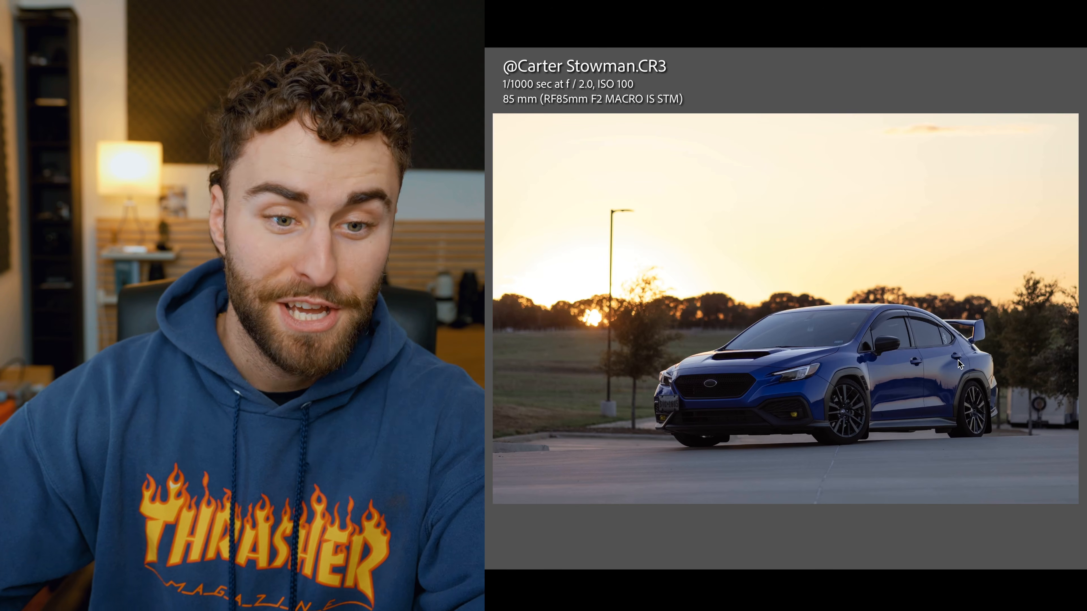
click(978, 321)
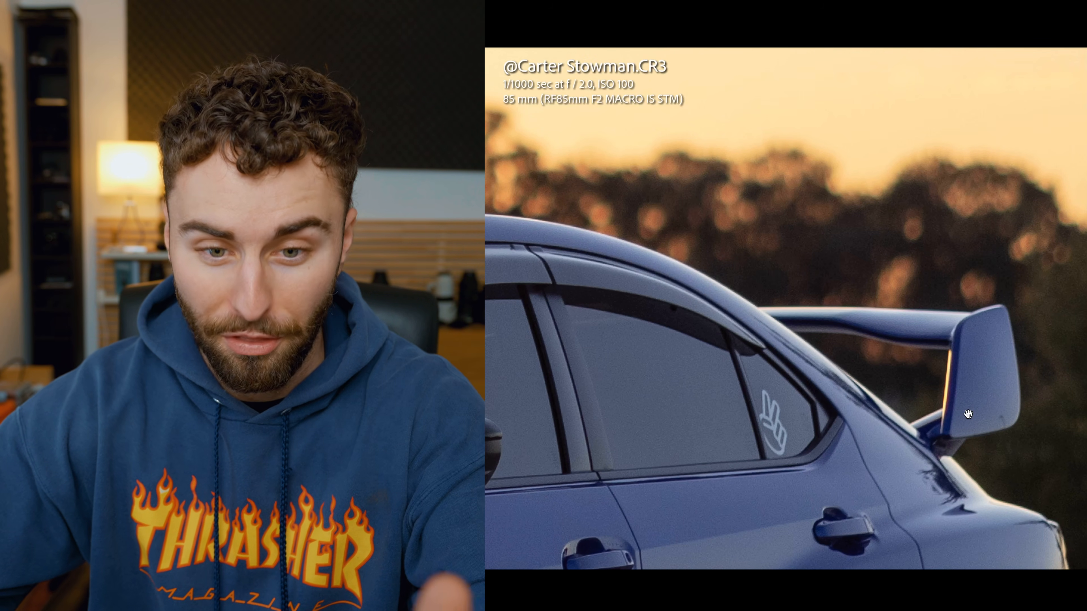
click(968, 414)
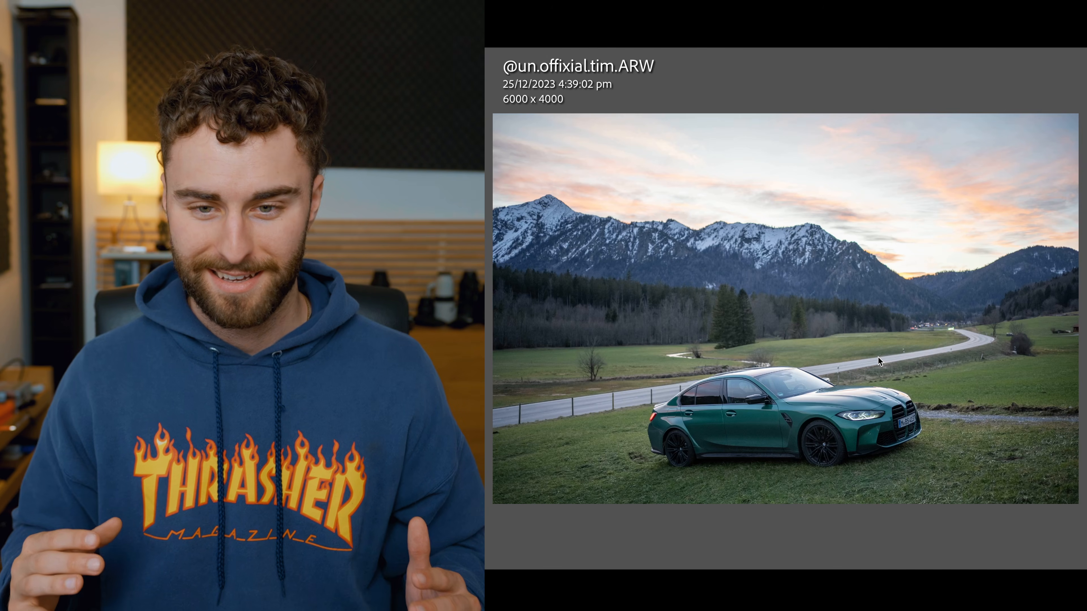
- Send the green BMW mountain photo to Adobe Photoshop (Beta) for editing
drag(925, 364, 709, 421)
drag(990, 420, 678, 434)
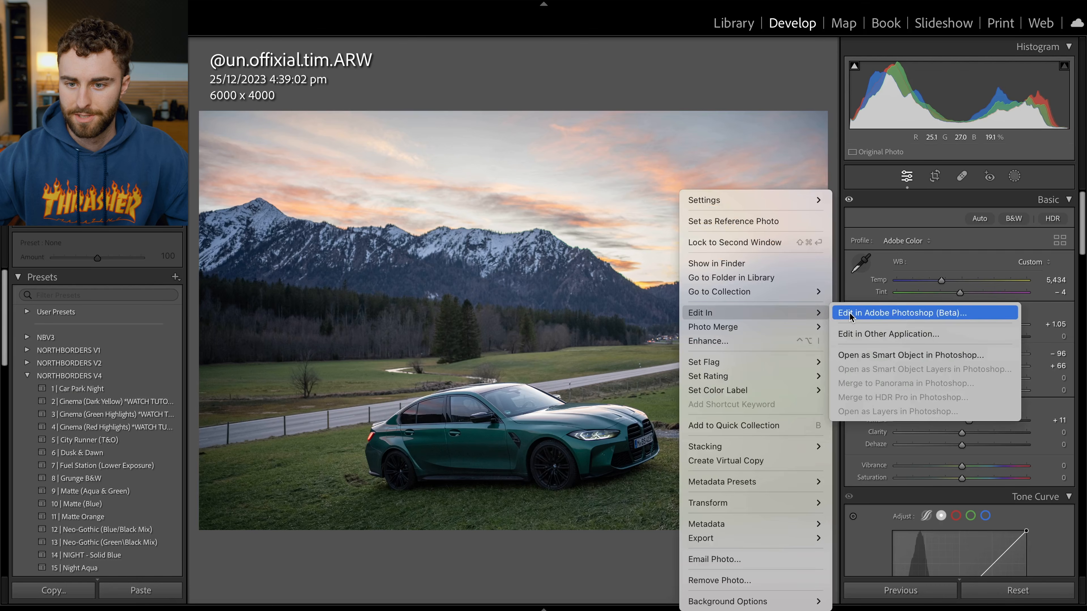
click(849, 317)
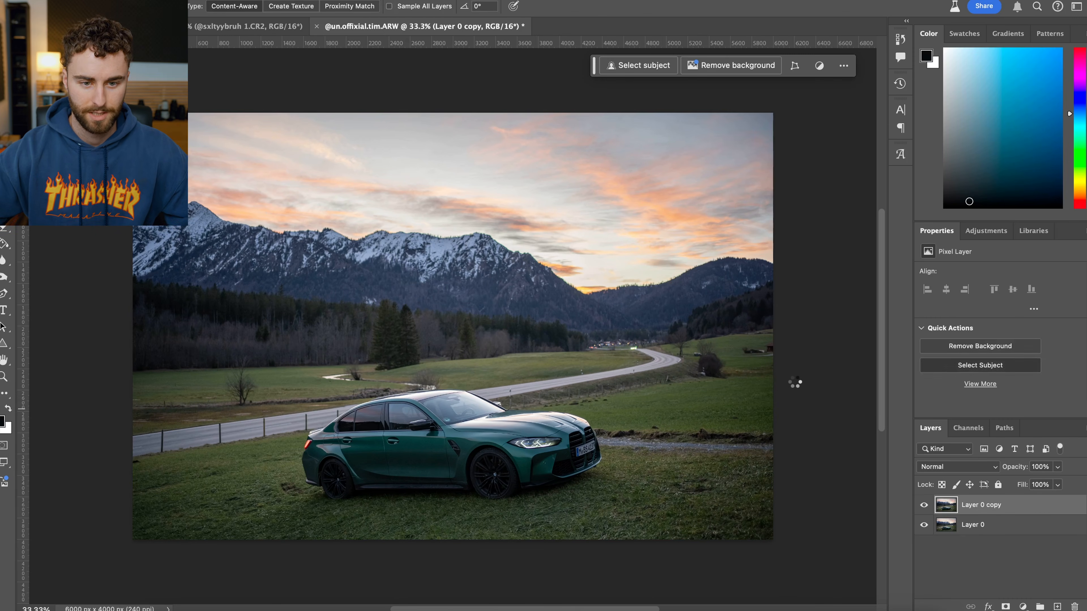
- Outline the foreground around the green car with the Pen tool and convert the path to a selection with a 1-pixel feather
click(976, 525)
key(p)
click(536, 397)
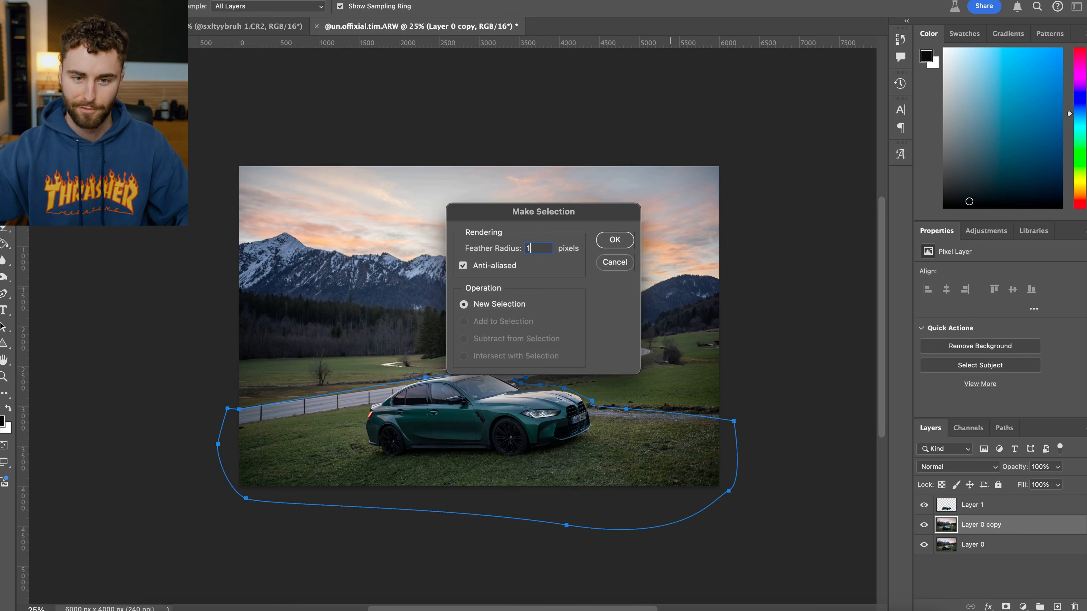
key(Return)
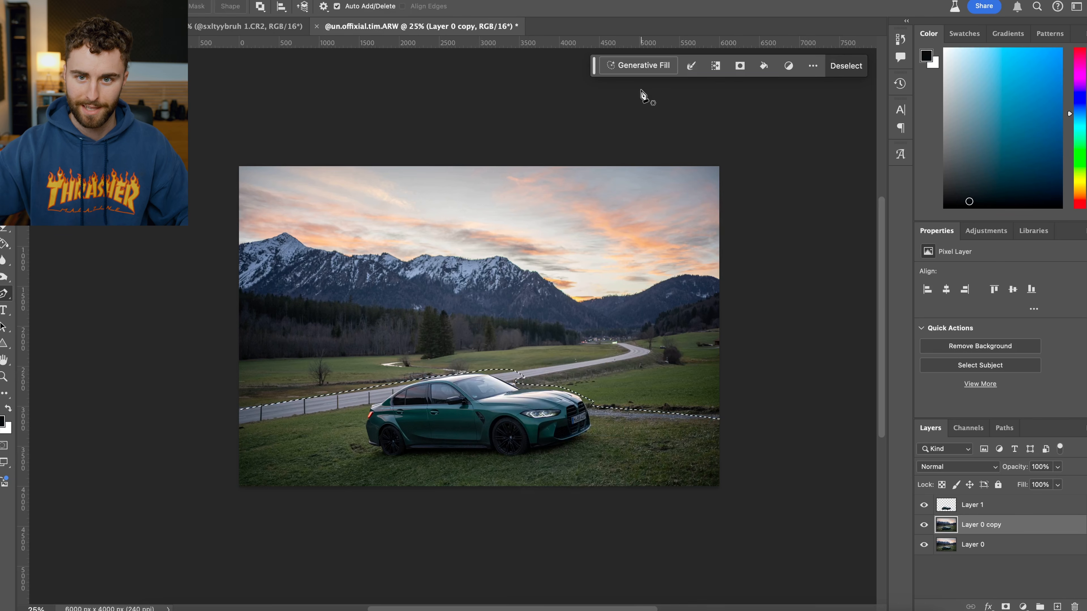
- Replace the selected foreground using Generative Fill with the prompt "make new road"
click(638, 65)
text(make new road)
key(Return)
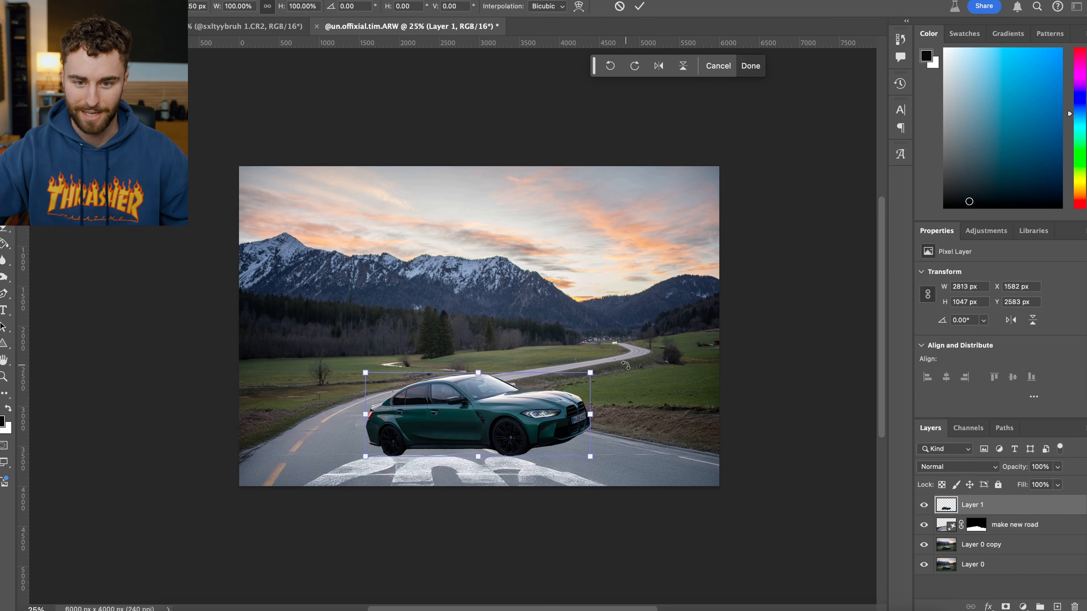
- Rotate the cut-out car layer clockwise by about 6° and shift it toward the left side of the road
drag(625, 365, 630, 379)
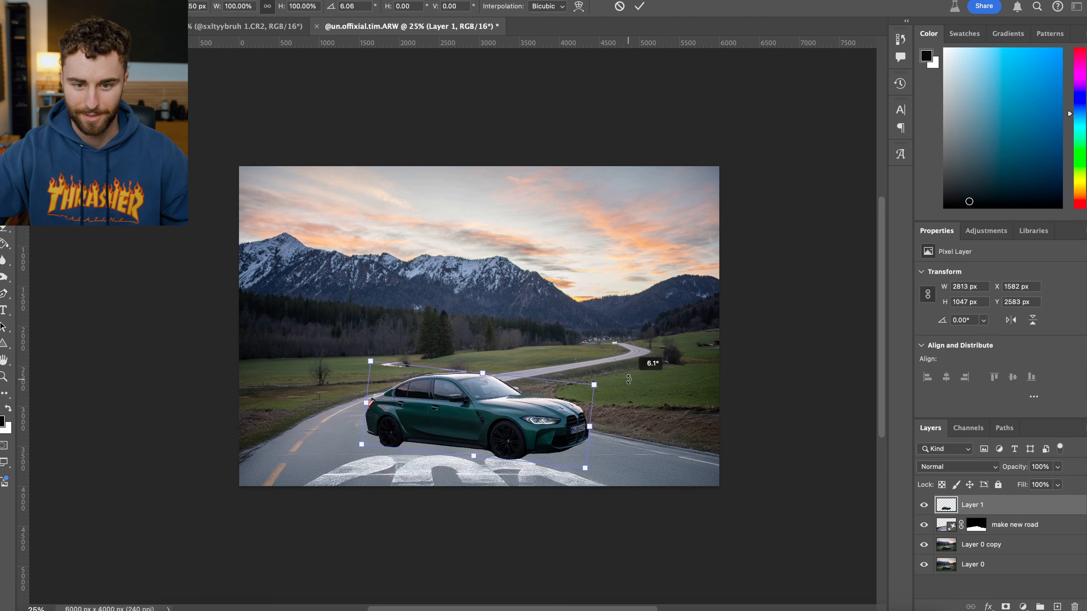
key(Return)
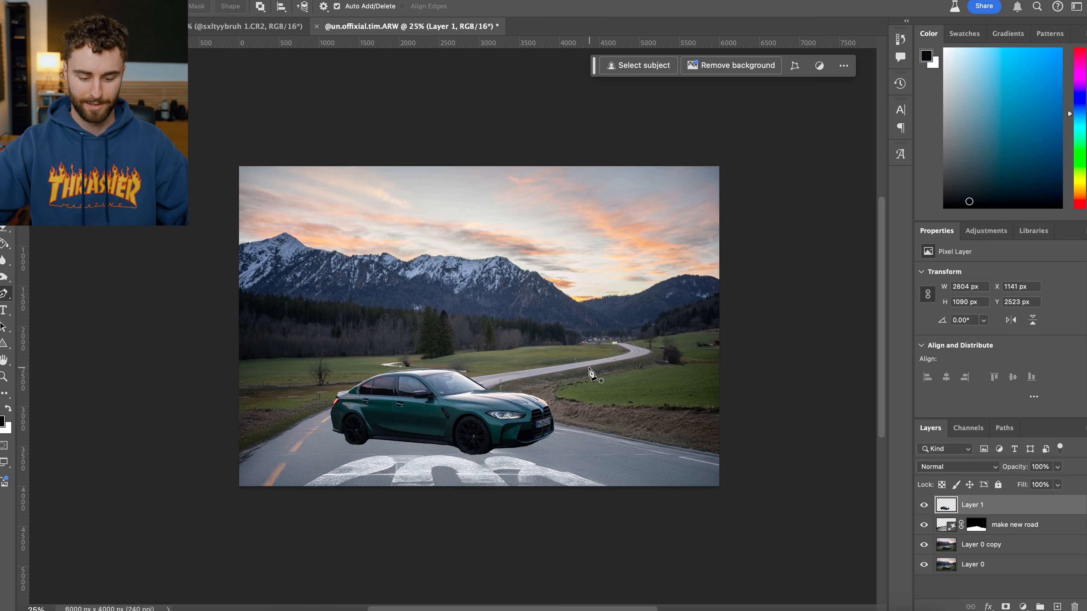
- Make a black ground shadow from a copy of the car layer and soften it with a 55-pixel Gaussian Blur
drag(901, 270, 839, 270)
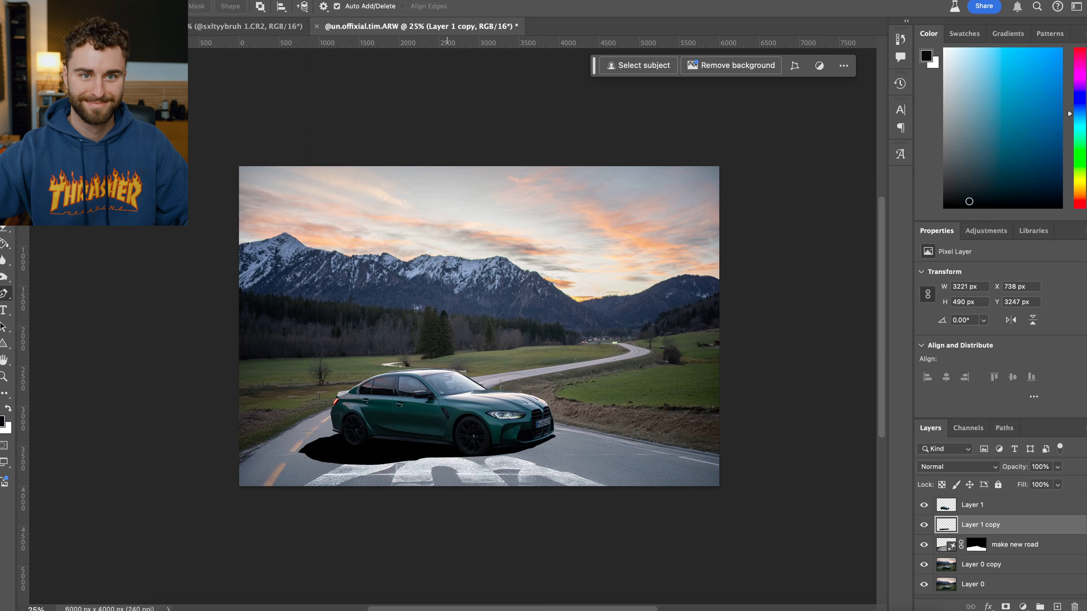
click(309, 1)
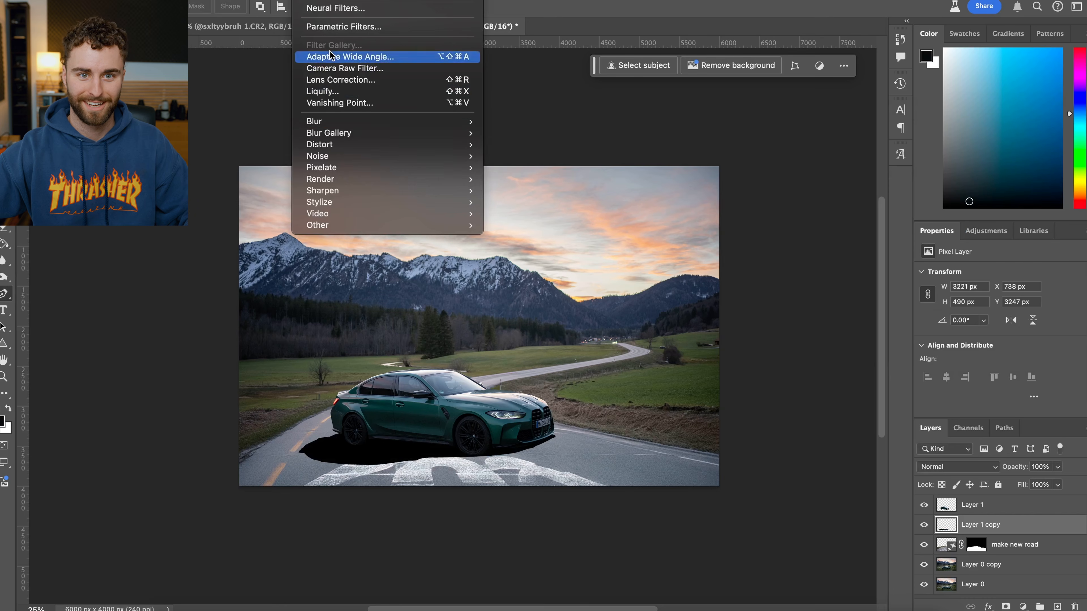
mouse_move(340, 121)
click(513, 167)
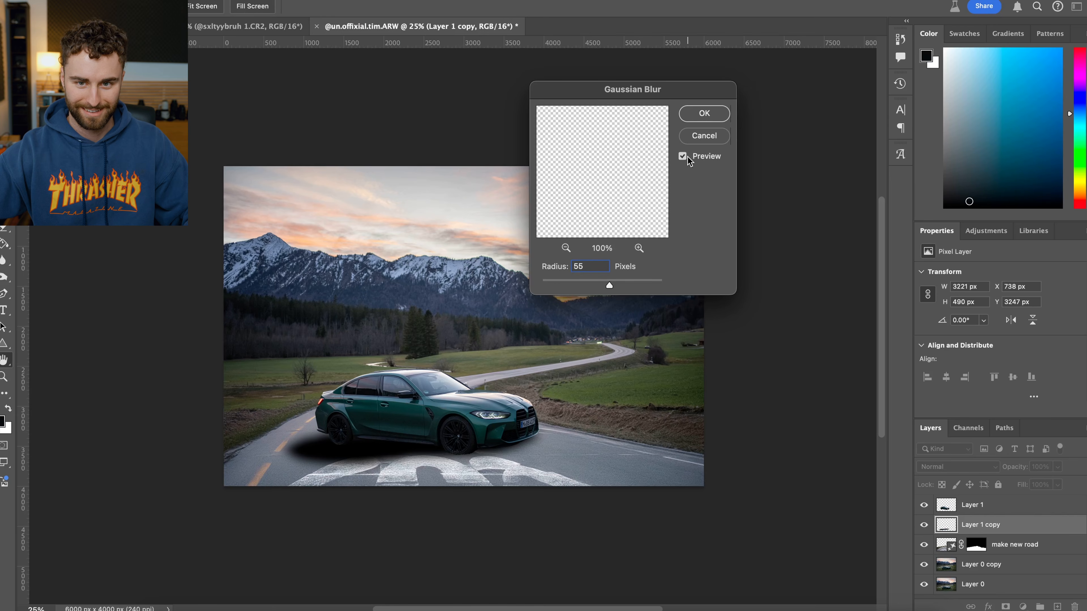
click(705, 113)
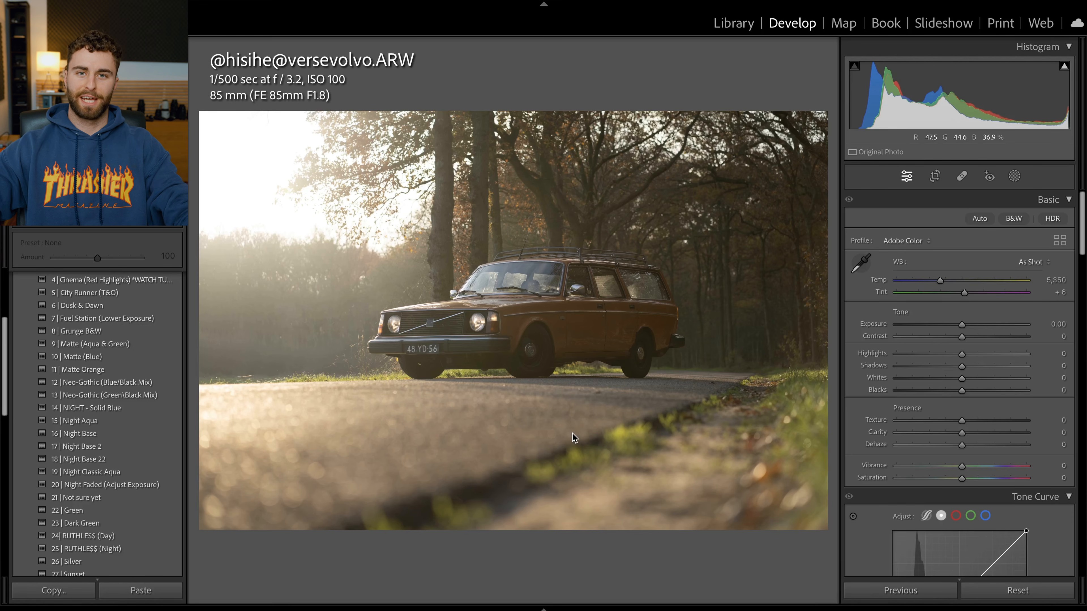
- Inspect the composition and focus of the brown Volvo wagon photo, zooming in on its windshield, roof rack and side
click(575, 438)
click(659, 434)
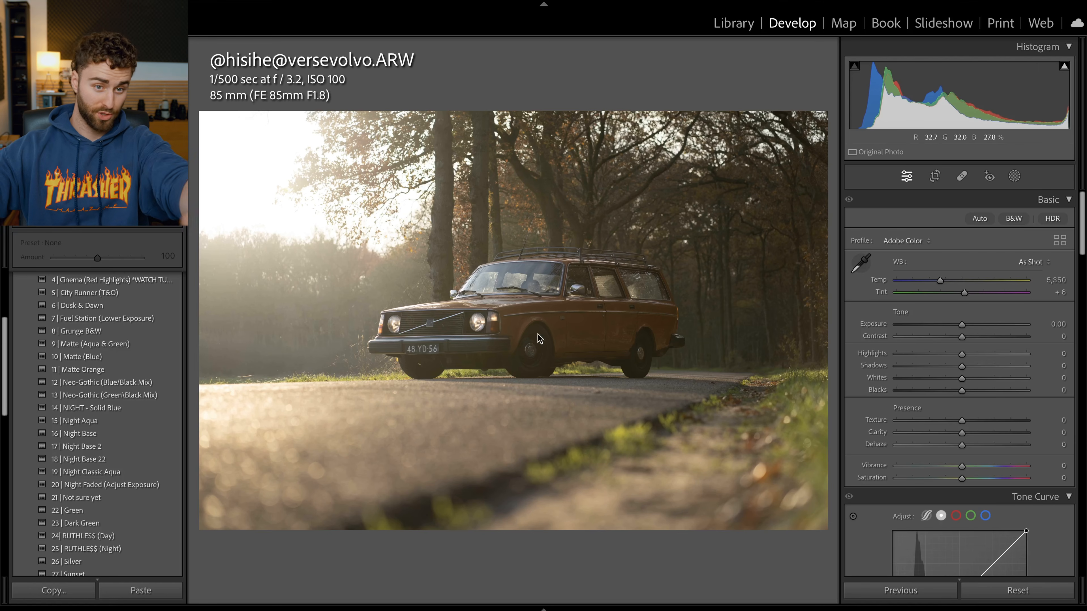
click(465, 328)
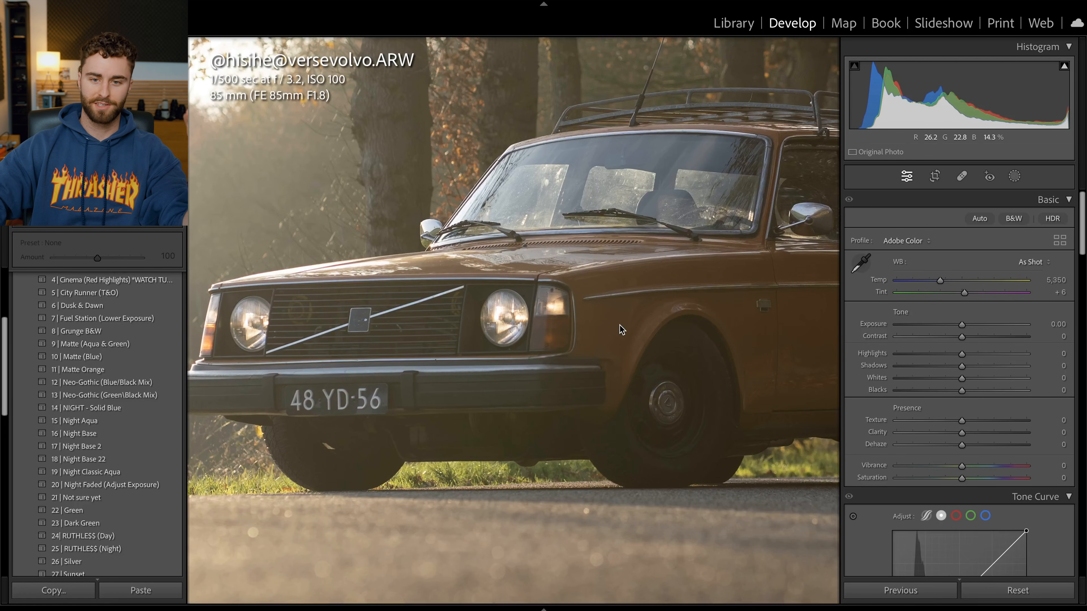
drag(684, 316, 569, 333)
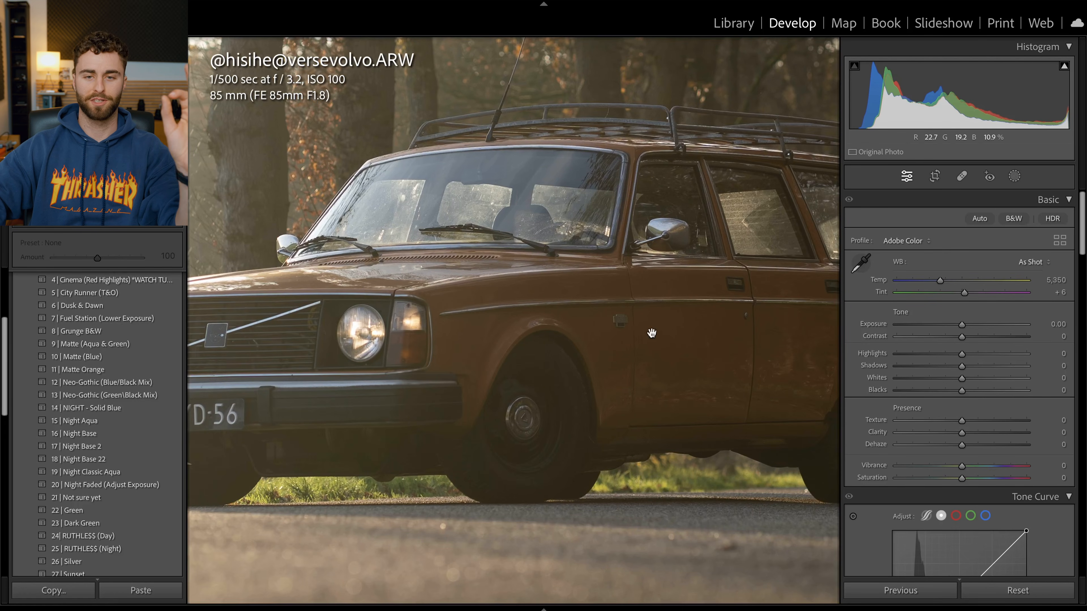
drag(667, 330, 445, 174)
click(167, 46)
drag(697, 287, 582, 120)
drag(714, 369, 679, 347)
click(676, 344)
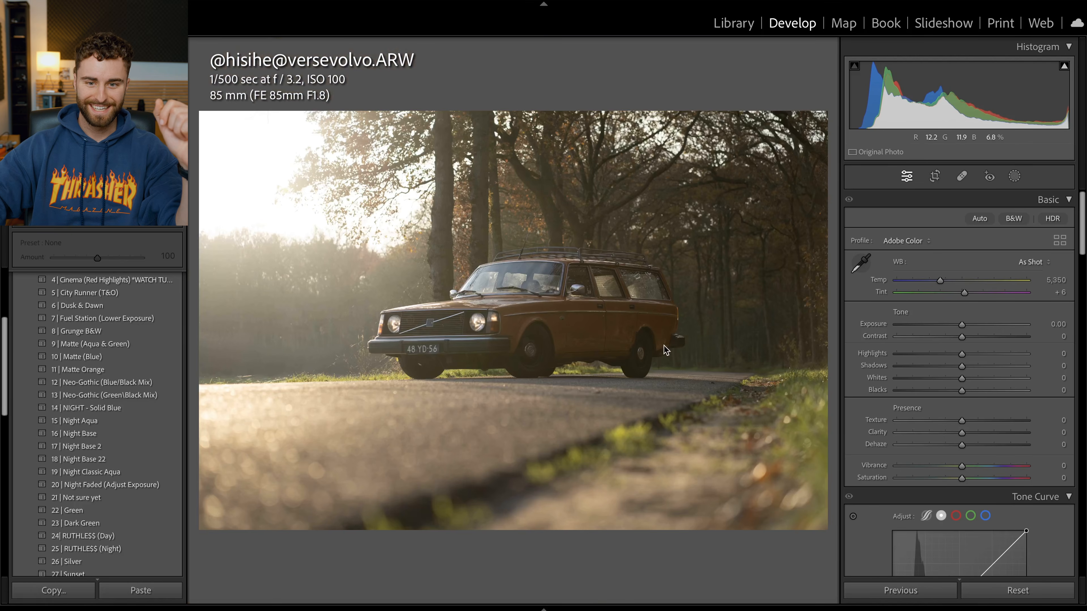
- Examine the Volvo's sharpness up close at the number plate, front tyre, grille, windshield and headlight
click(544, 354)
click(422, 359)
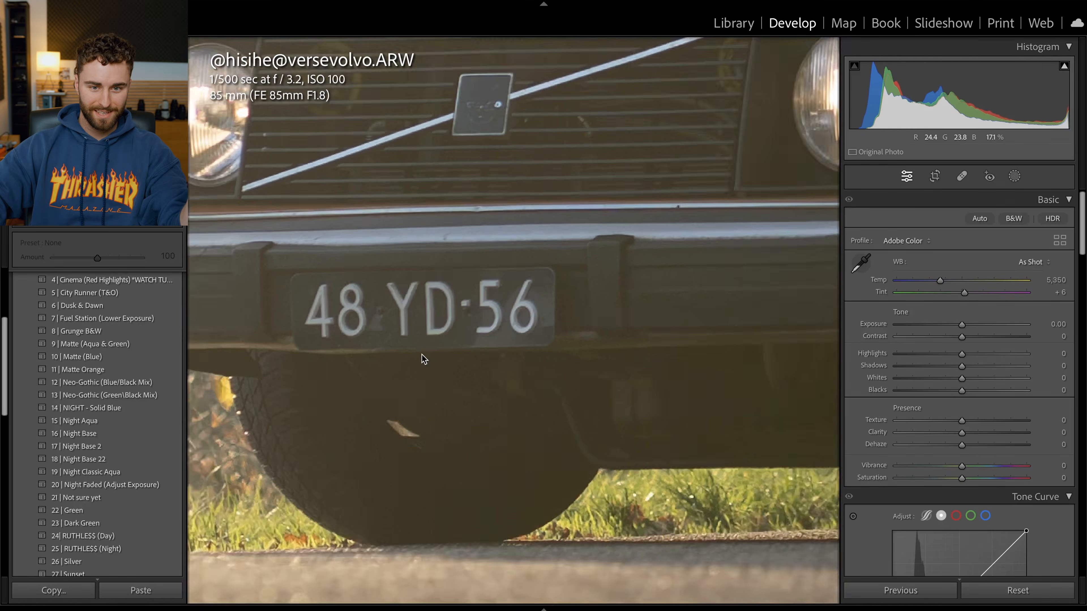
drag(515, 329, 563, 511)
drag(530, 377, 632, 249)
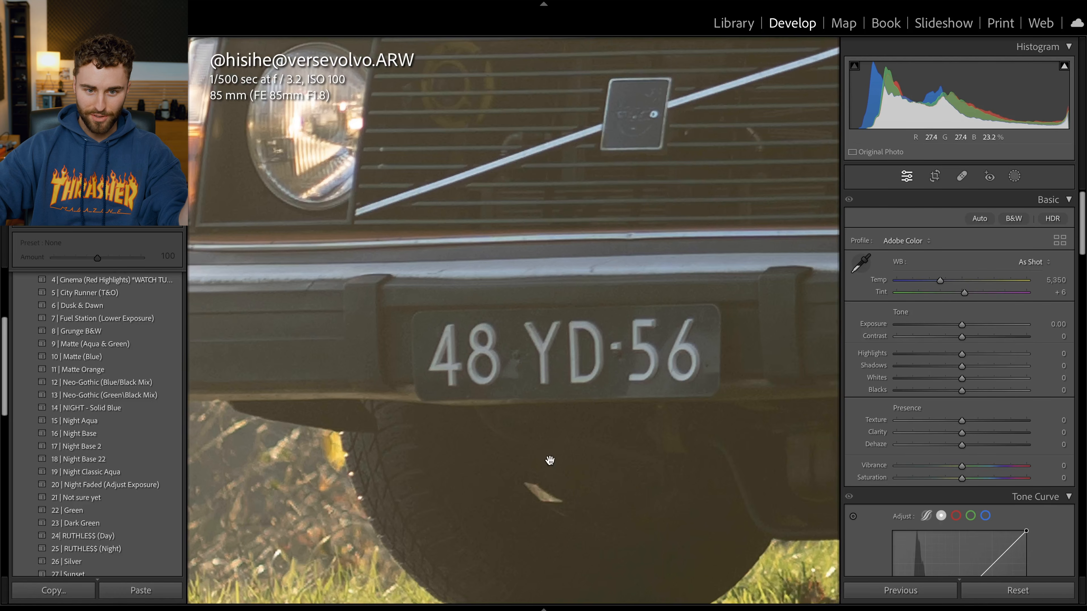
drag(589, 373, 592, 264)
drag(425, 353, 492, 433)
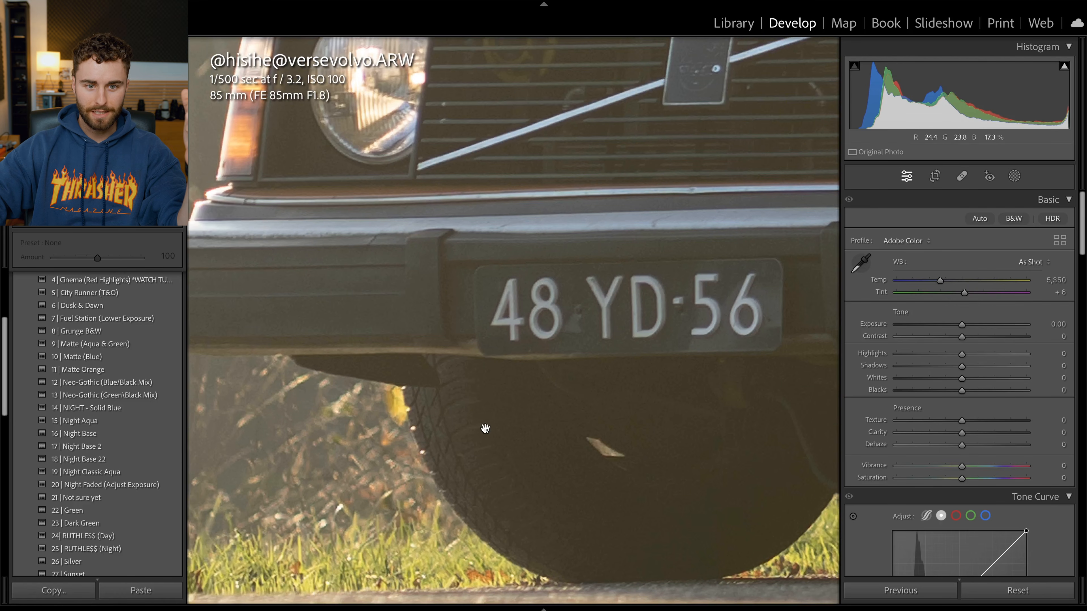
drag(572, 326, 447, 593)
drag(690, 450, 308, 482)
drag(493, 415, 433, 436)
drag(314, 128, 661, 227)
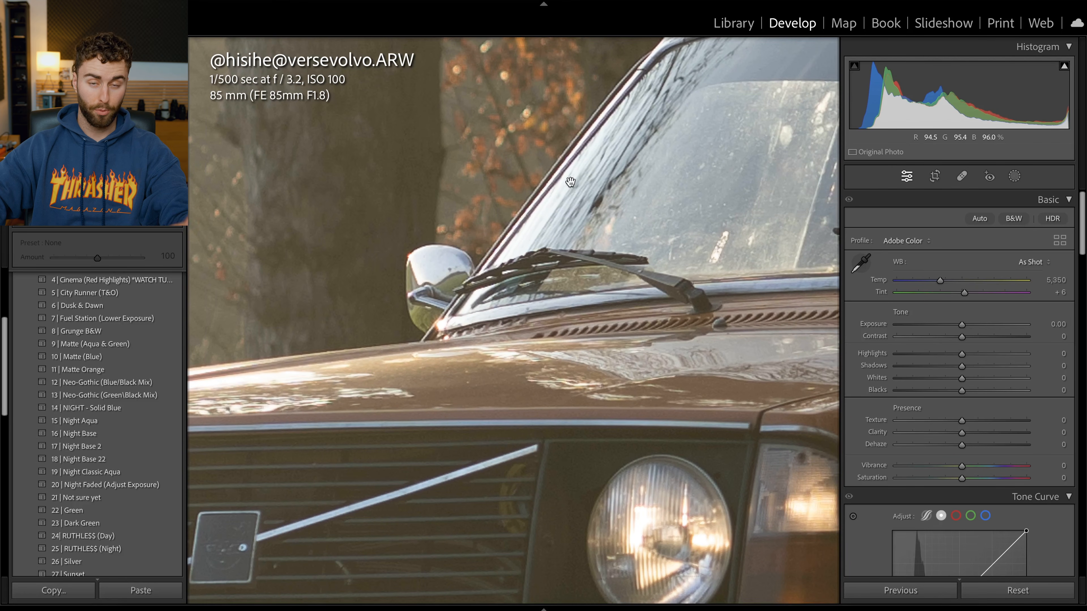
drag(703, 449, 456, 283)
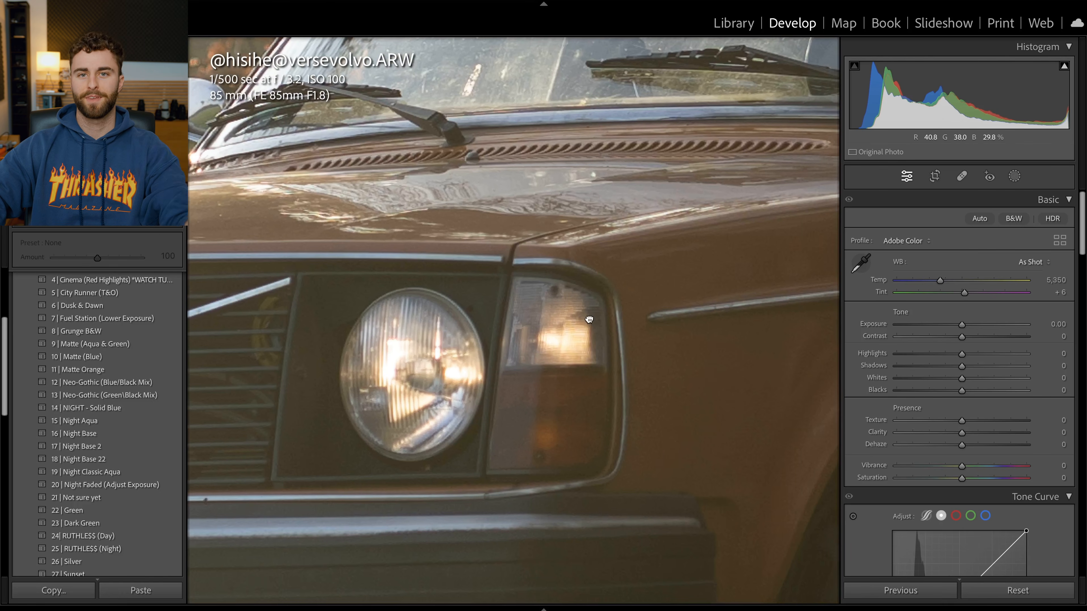
click(589, 320)
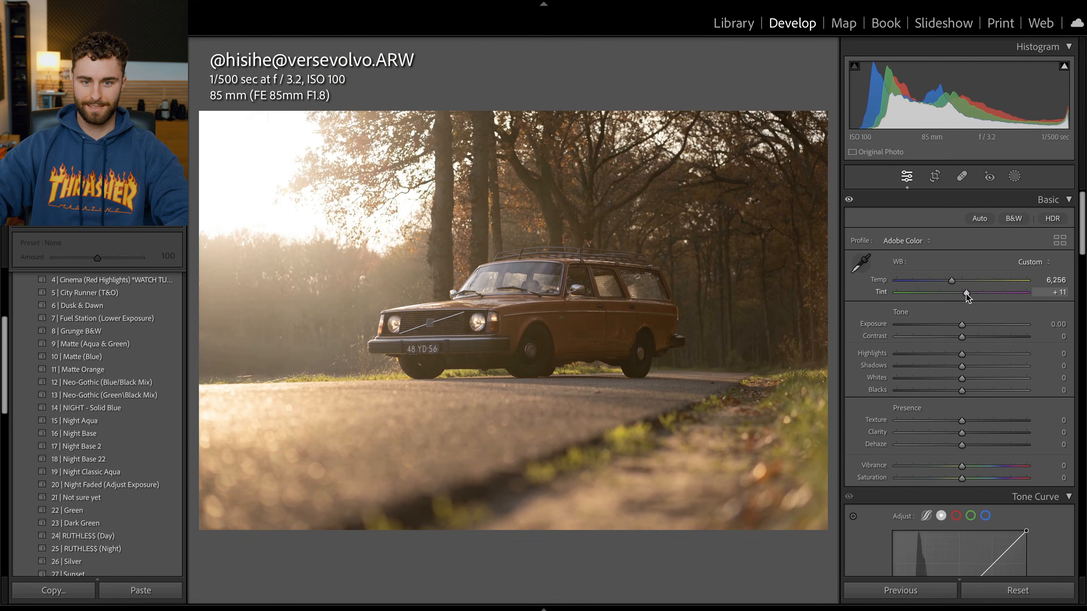
- Warm the Volvo photo's white balance to Temp 7,321 and Tint +2, and lower Highlights to -38
drag(967, 293, 966, 281)
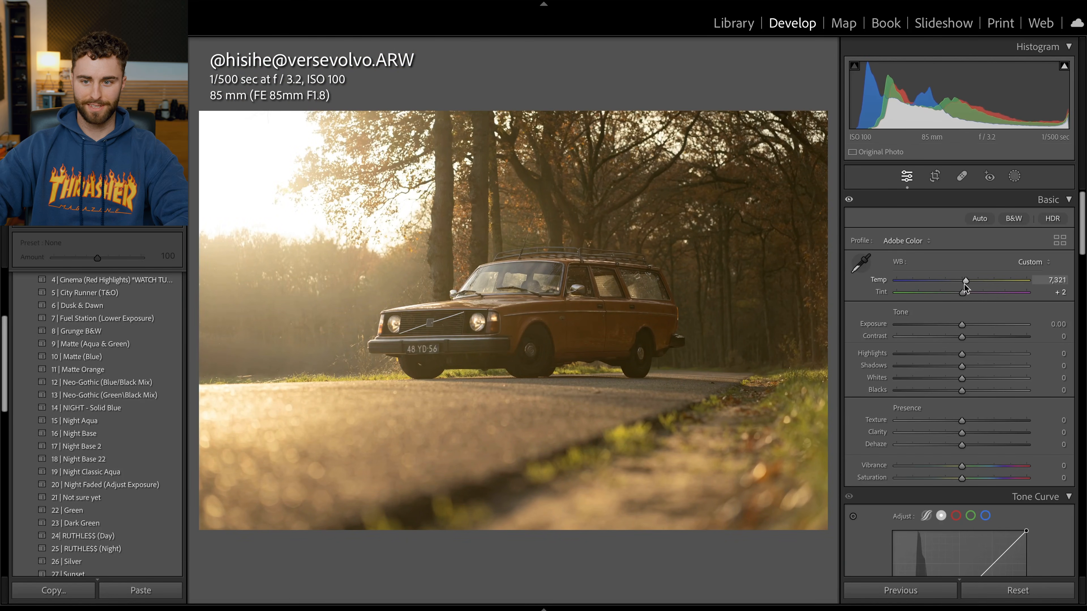
drag(962, 354, 928, 354)
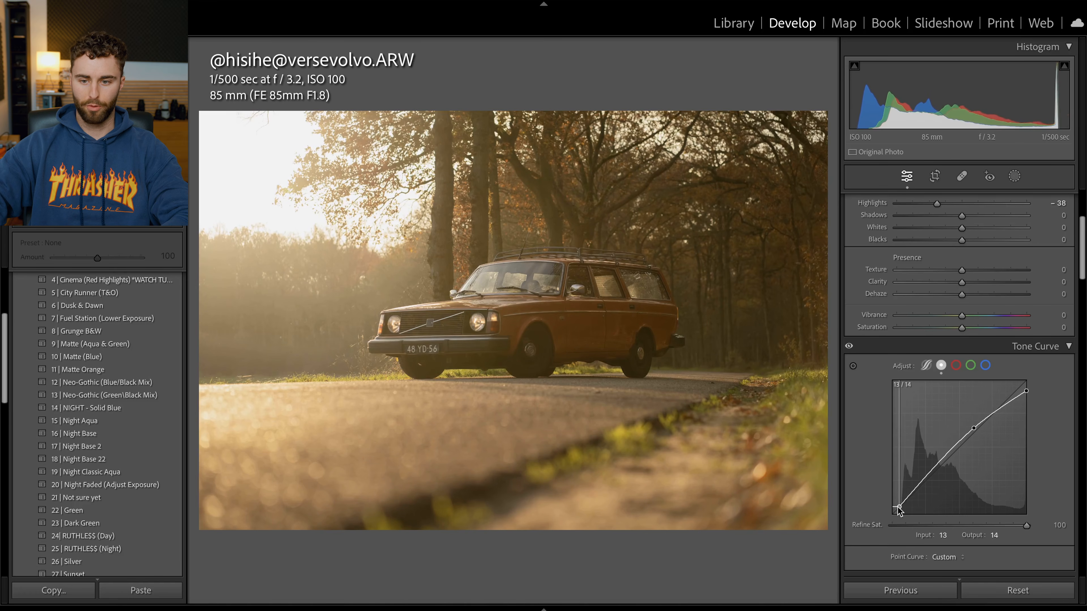
- Fade the tone curve by lifting its black point and lowering its white point, and grade the highlights to hue 43, saturation 44
drag(898, 510, 900, 507)
drag(974, 428, 973, 428)
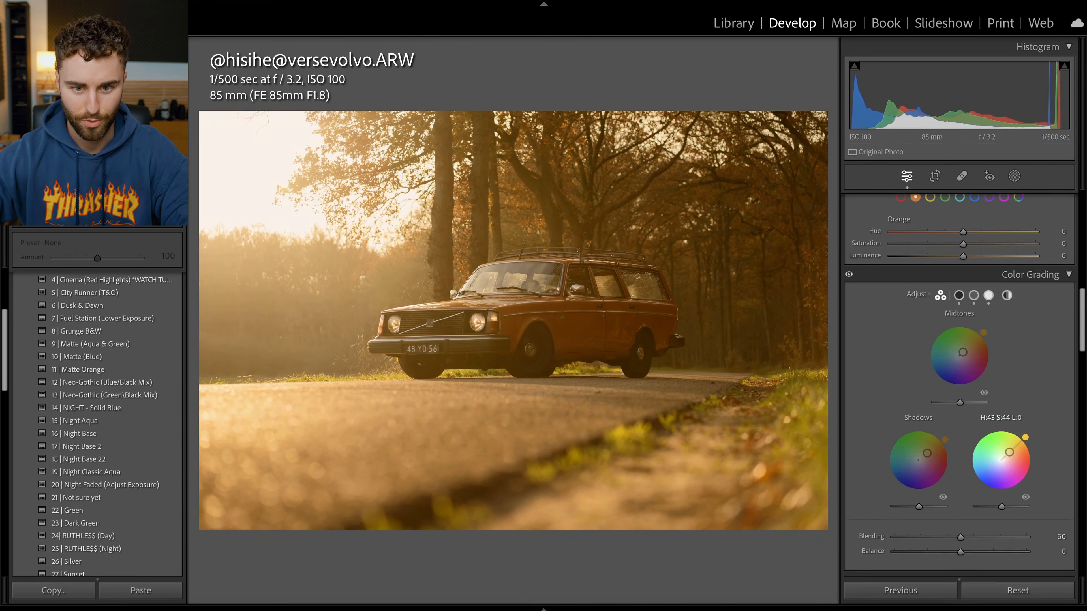
drag(1002, 507, 1001, 507)
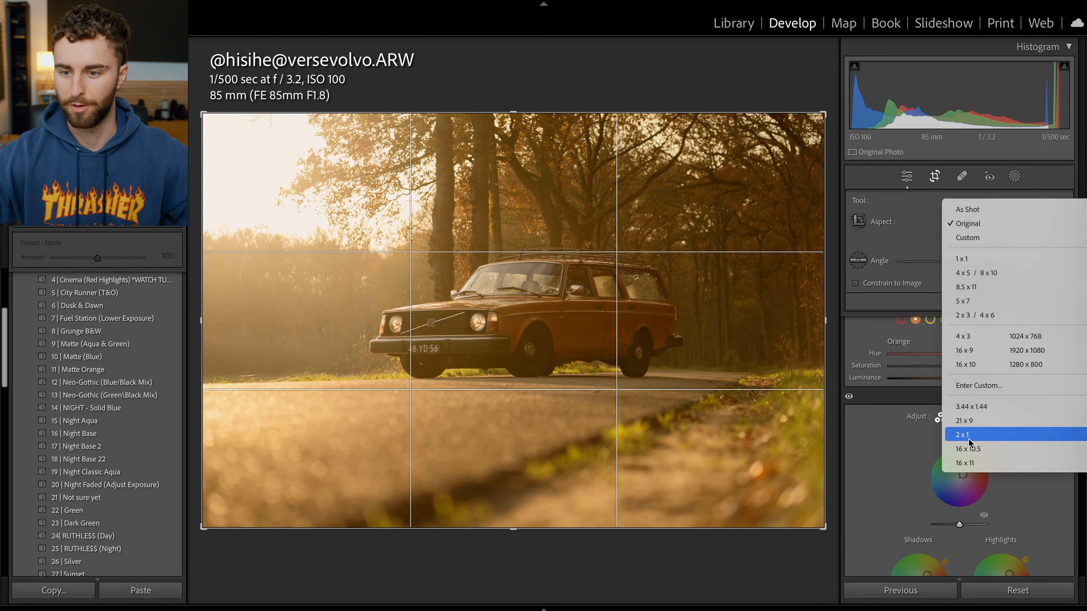
- Crop the Volvo photo to 2 x 1 and brighten the trees behind the car's rear with a radial gradient mask at Exposure 0.20
click(981, 434)
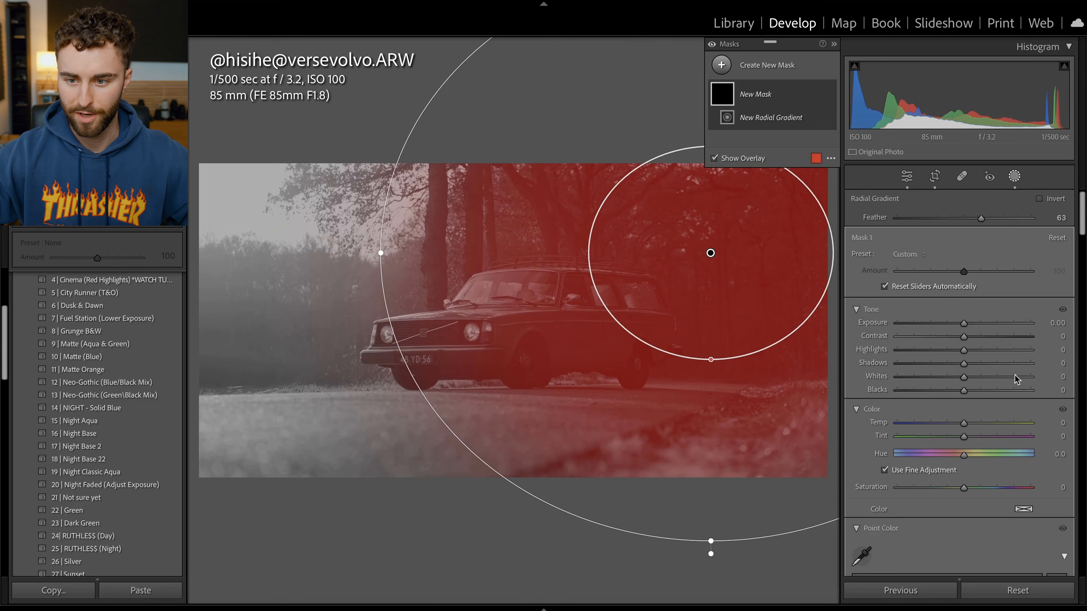
drag(964, 323, 966, 323)
key(o)
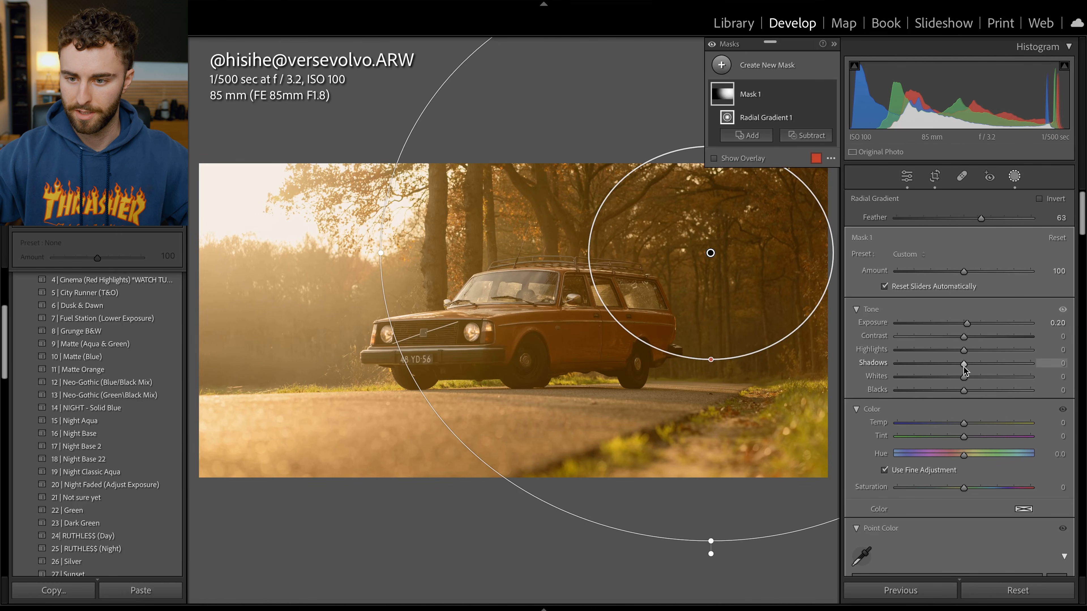
drag(964, 366, 965, 366)
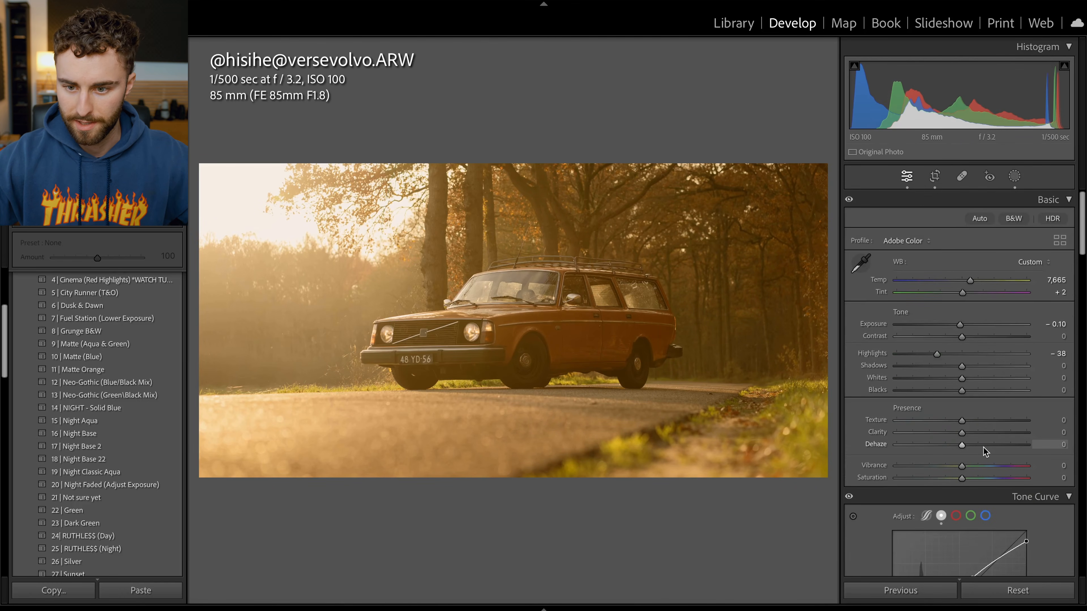
- Increase Dehaze on the Volvo photo and set the yellows to Hue -21 and Luminance +31 in the Color Mixer
click(983, 447)
drag(983, 448, 980, 448)
scroll(946, 492, down, 5)
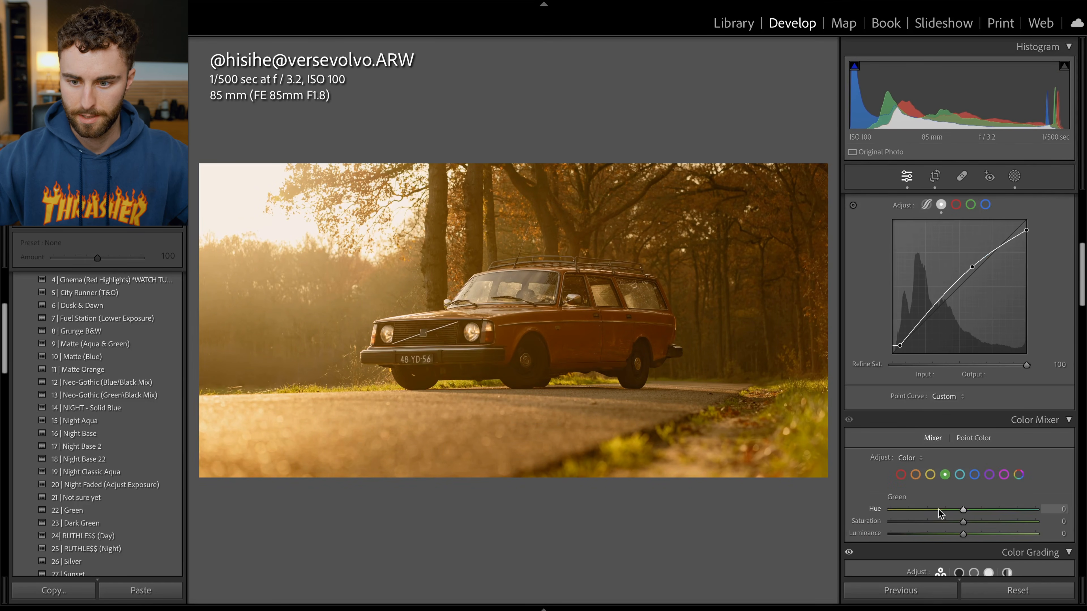
key(r)
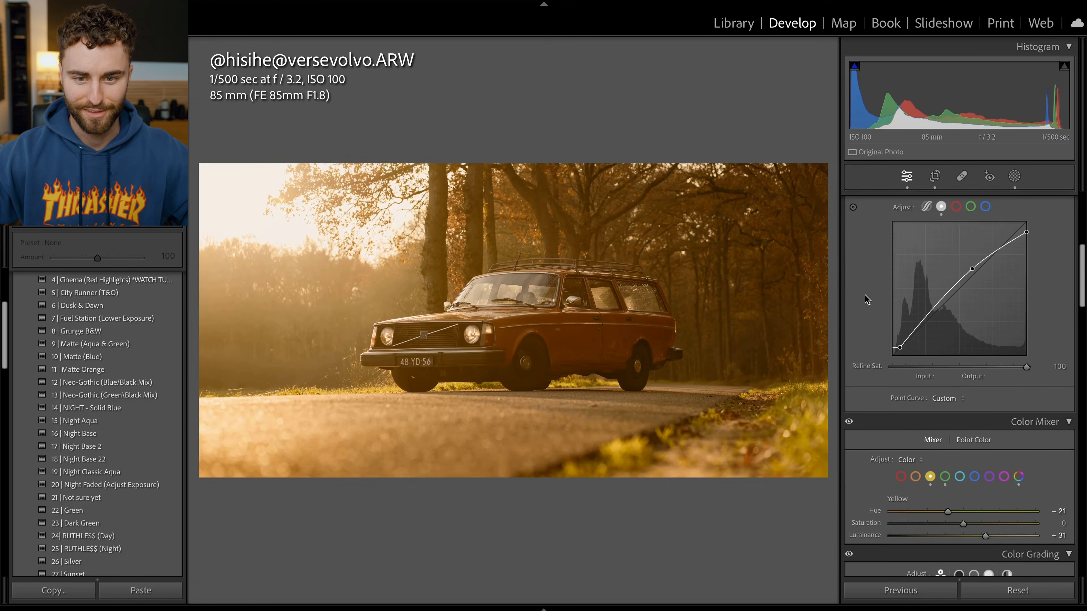
key(Return)
- Crop the black sports car photo to trim its left and bottom edges, and switch the info overlay to the camera exposure settings
drag(895, 396, 897, 396)
drag(894, 401, 898, 394)
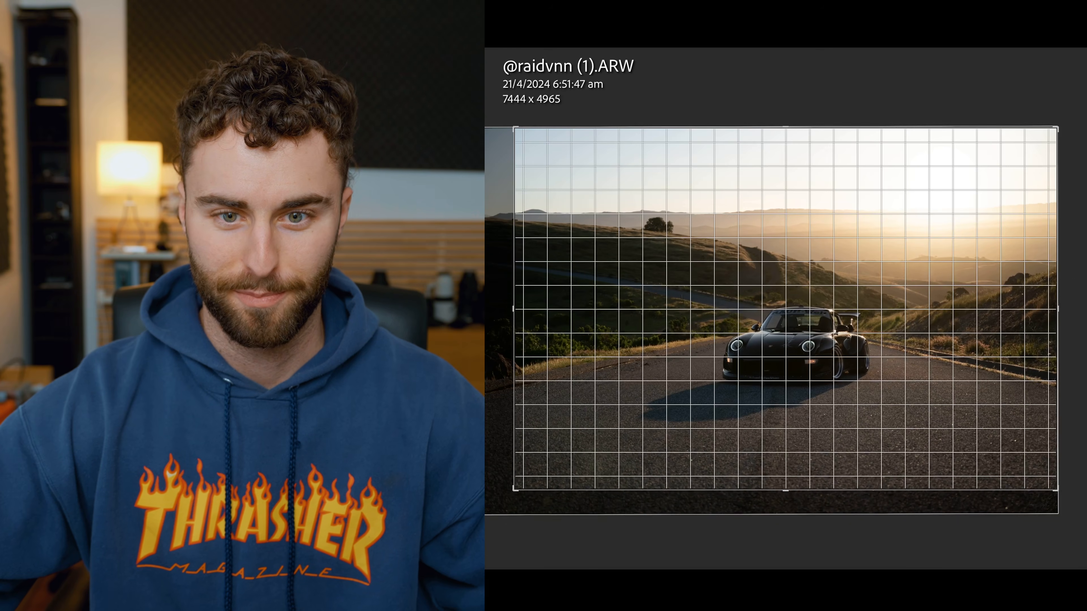
key(Return)
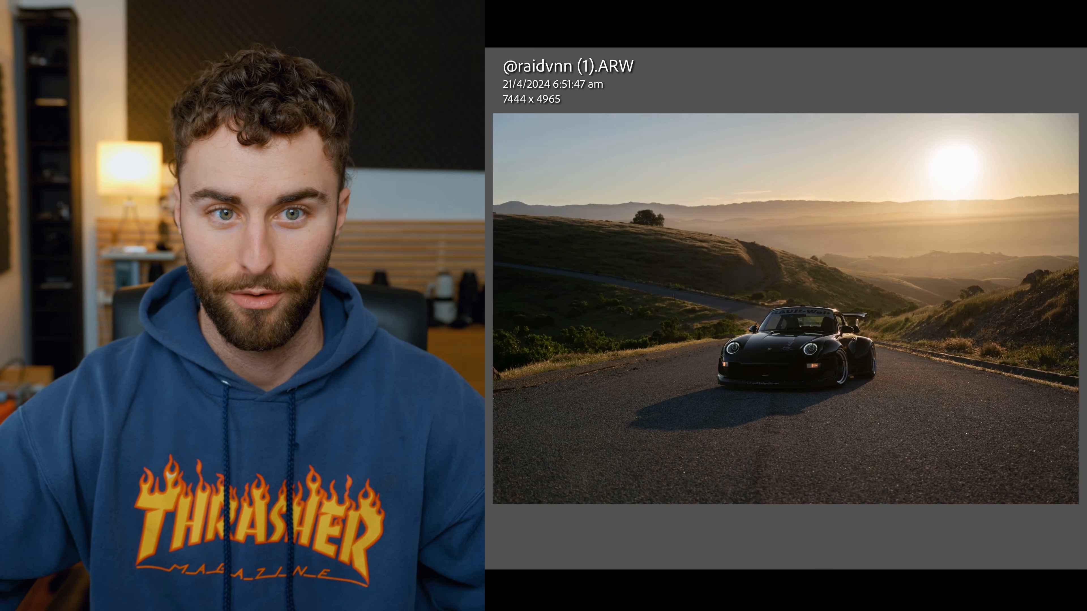
key(i)
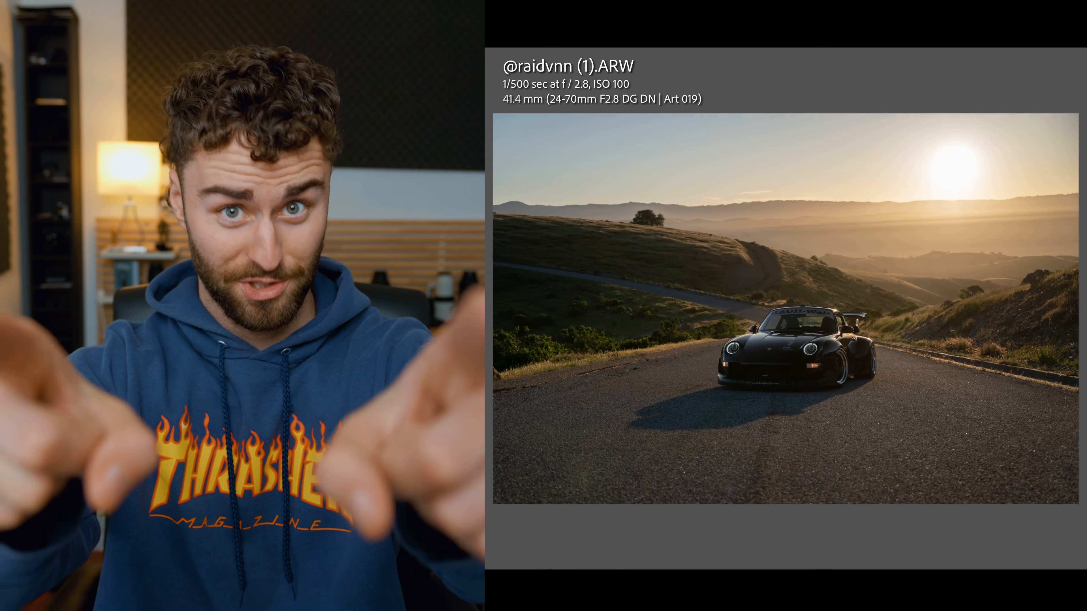
- Examine the hillsides, shrubs and front of the black sports car at close magnification
click(989, 336)
click(1006, 331)
click(1013, 327)
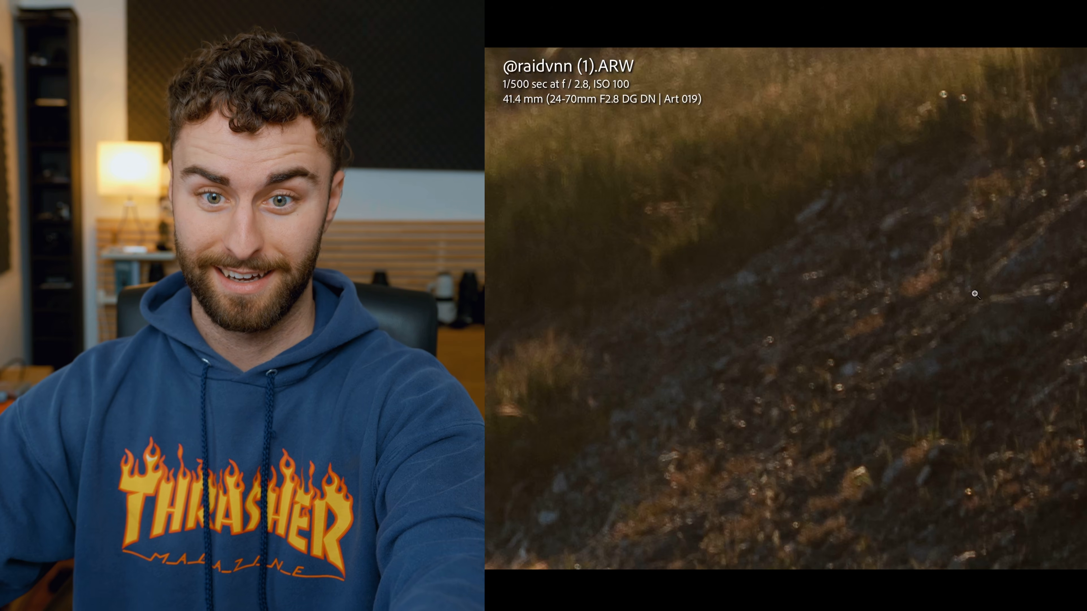
click(963, 313)
click(893, 311)
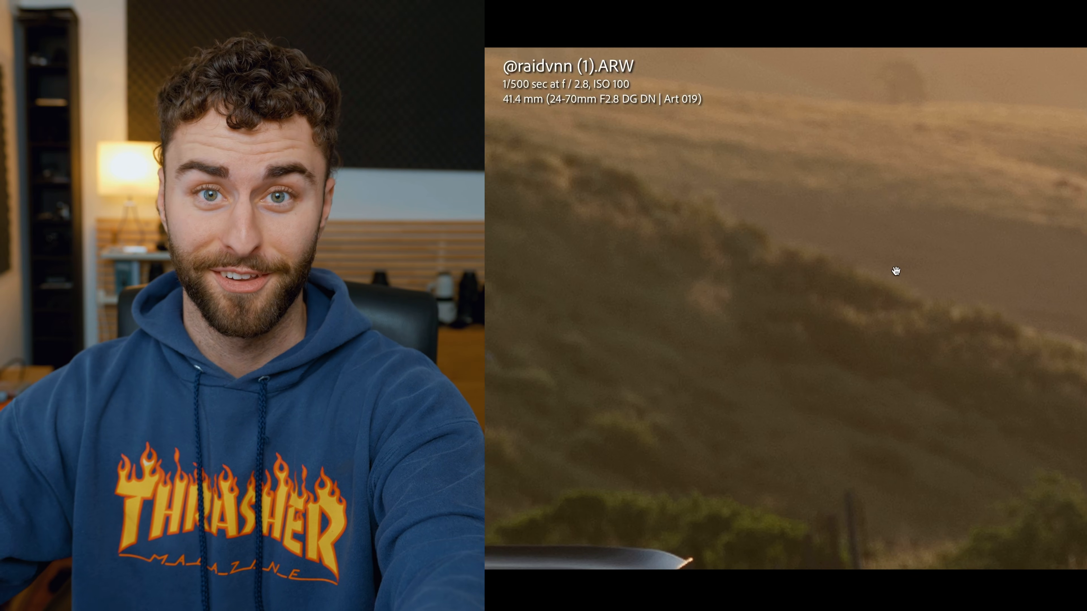
click(896, 271)
click(657, 315)
drag(665, 345, 1059, 230)
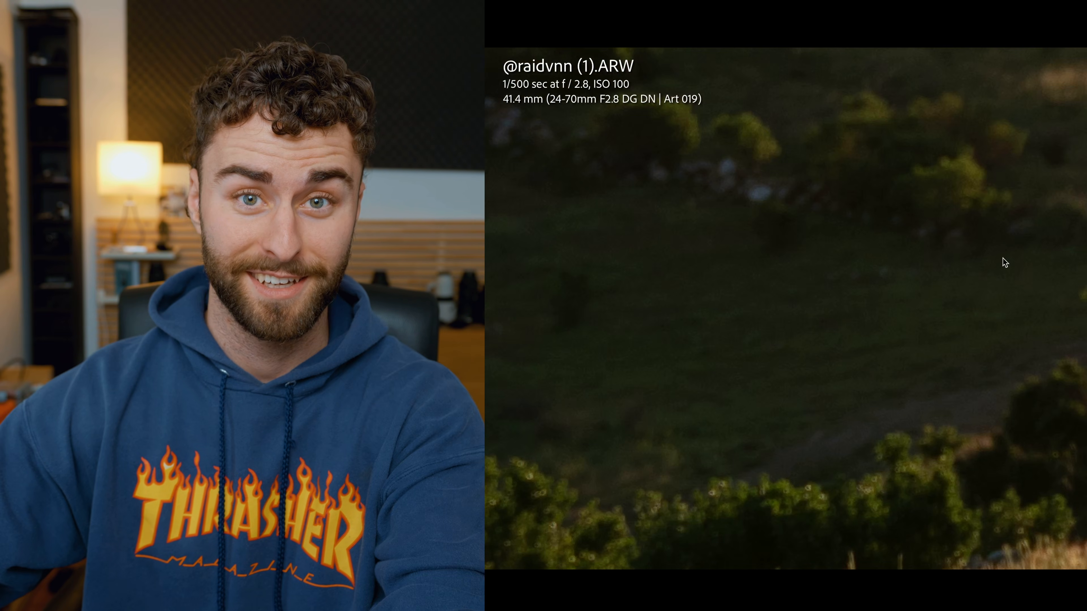
click(1003, 262)
click(811, 386)
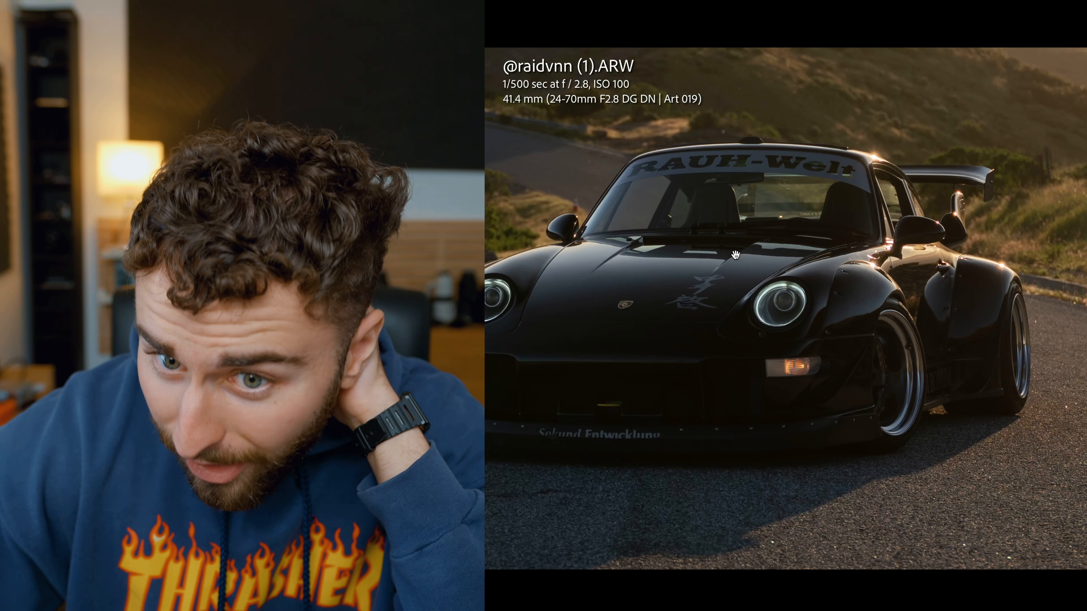
drag(784, 268, 834, 294)
click(883, 330)
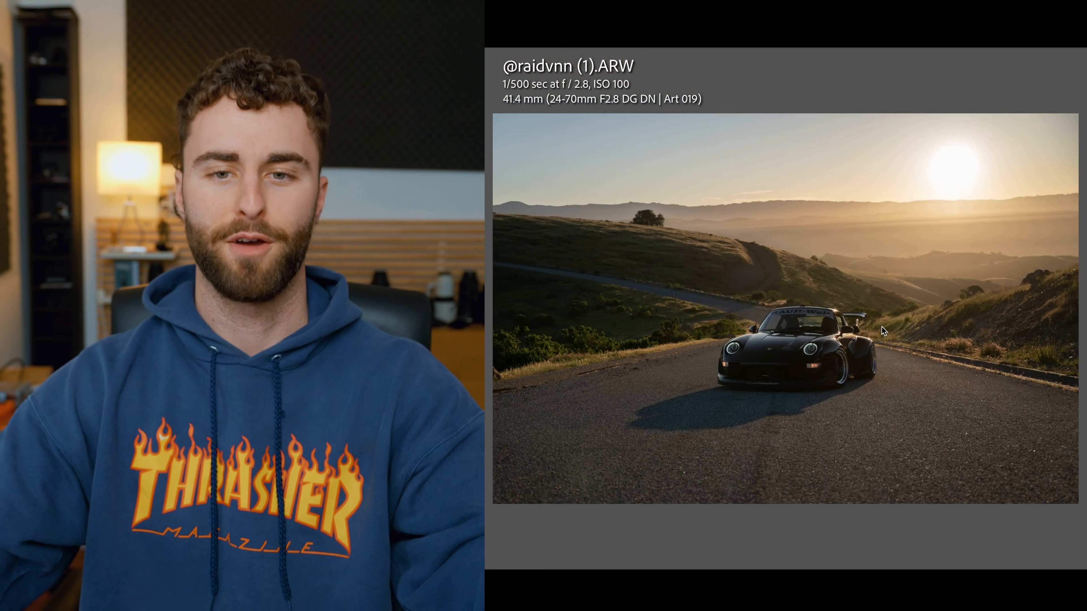
- Crop the sports car photo at its original aspect ratio, trimming mostly the left and lower edges, and apply the crop
key(r)
key(r)
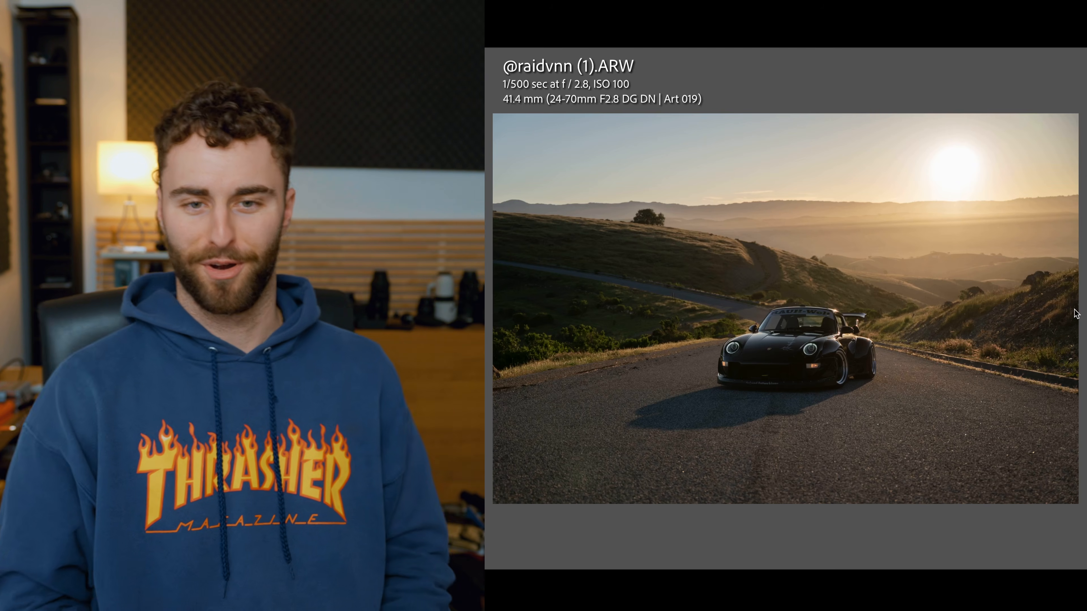
key(Escape)
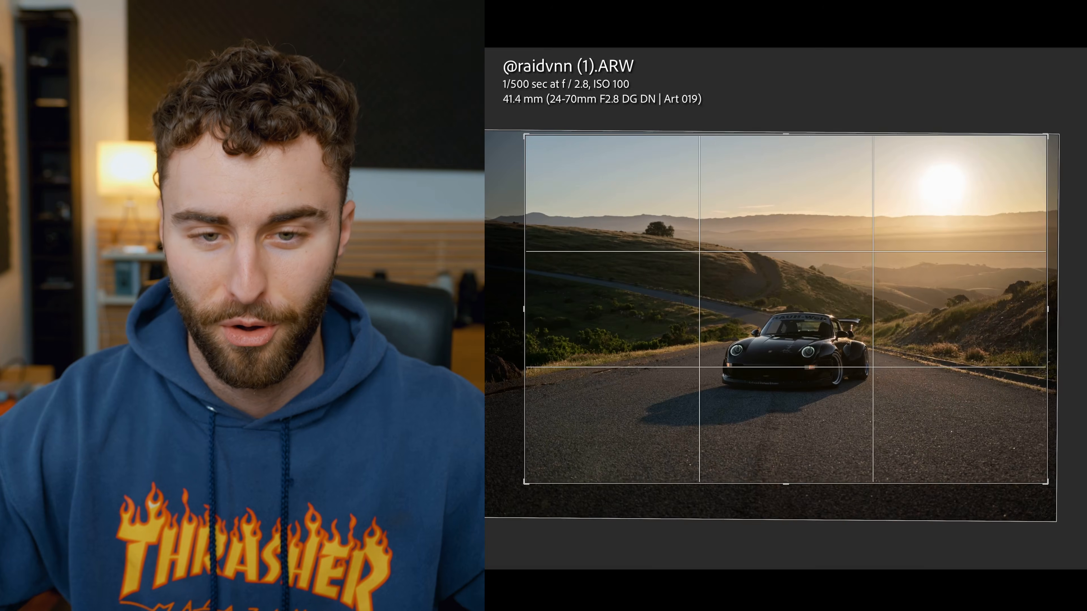
key(Return)
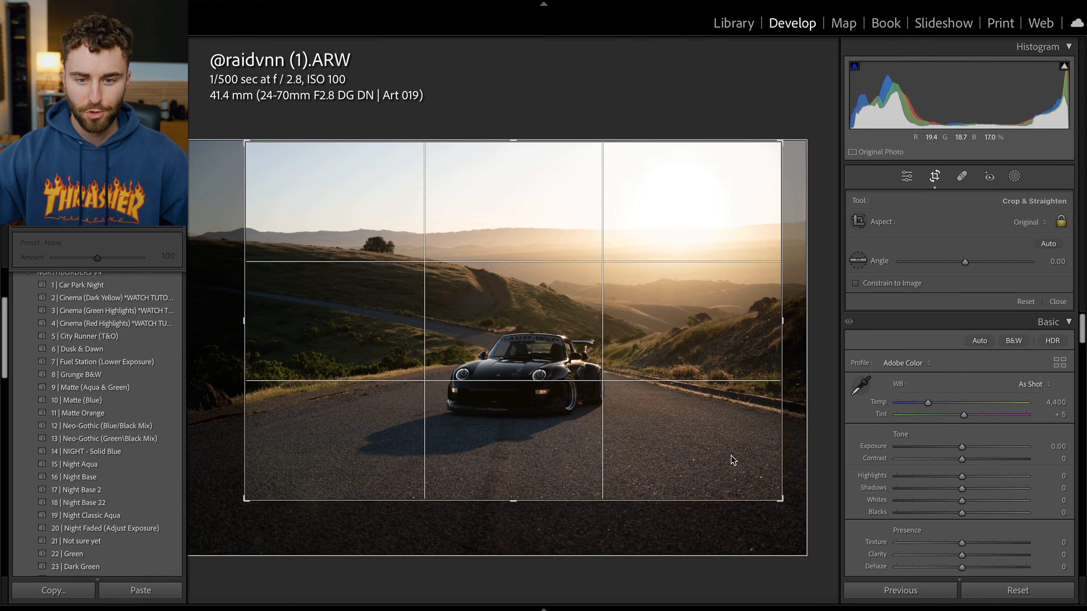
key(Return)
- Set Highlights to -82, Shadows to +36, Whites to -31 and Blacks to +31, and lower Exposure slightly
click(984, 367)
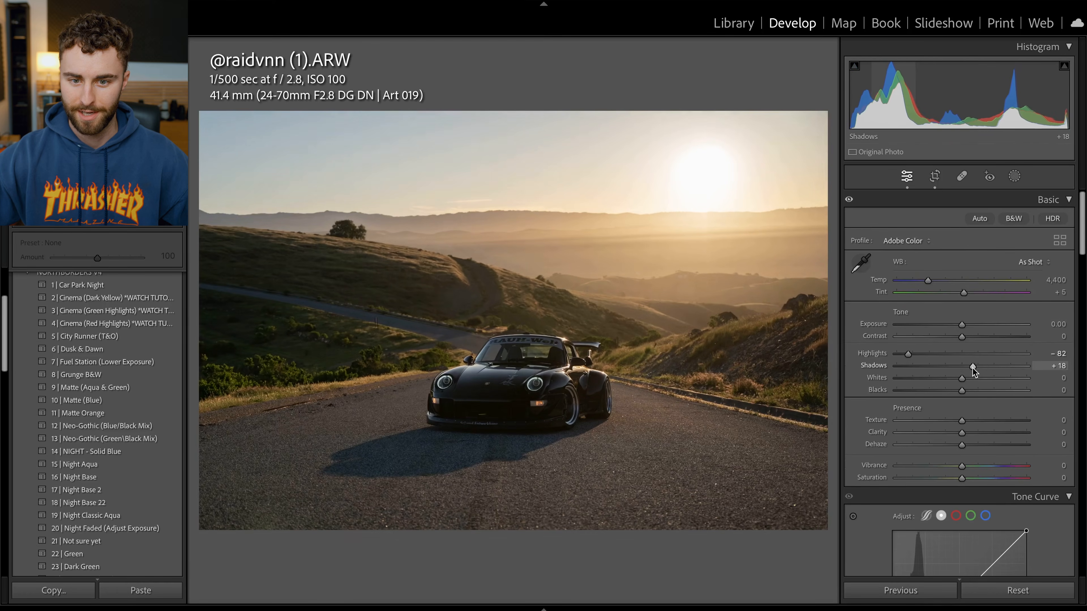
drag(964, 379, 941, 378)
click(984, 391)
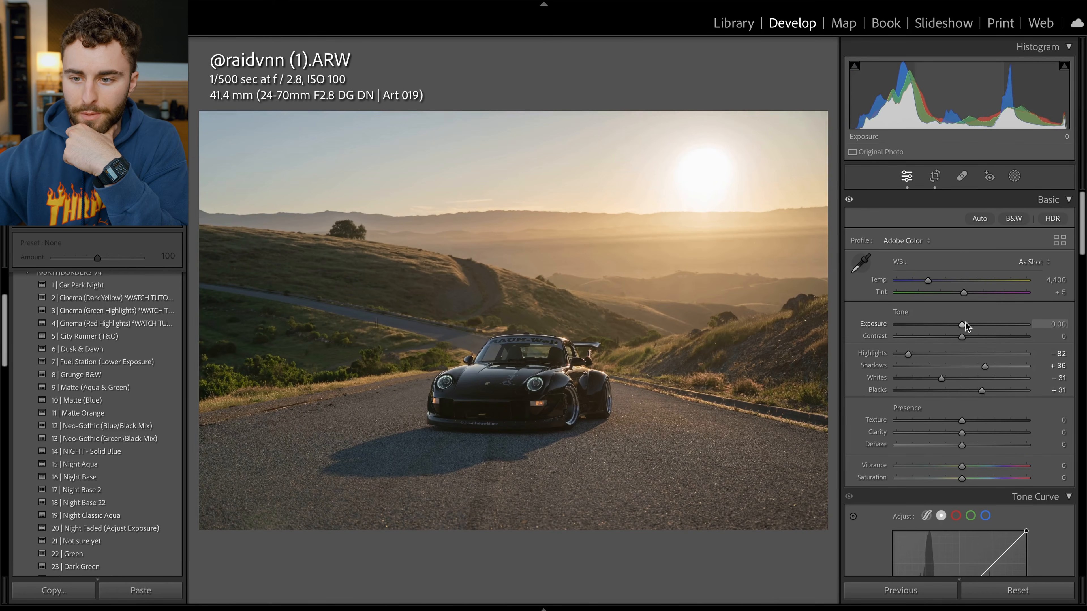
drag(963, 324, 958, 324)
- Warm the sky with a large radial gradient mask at Temp 25 and Tint 23
key(shift+m)
mouse_move(394, 134)
mouse_down()
mouse_move(461, 157)
mouse_move(594, 242)
mouse_up()
mouse_move(964, 423)
mouse_down()
mouse_move(980, 424)
mouse_move(979, 437)
mouse_up()
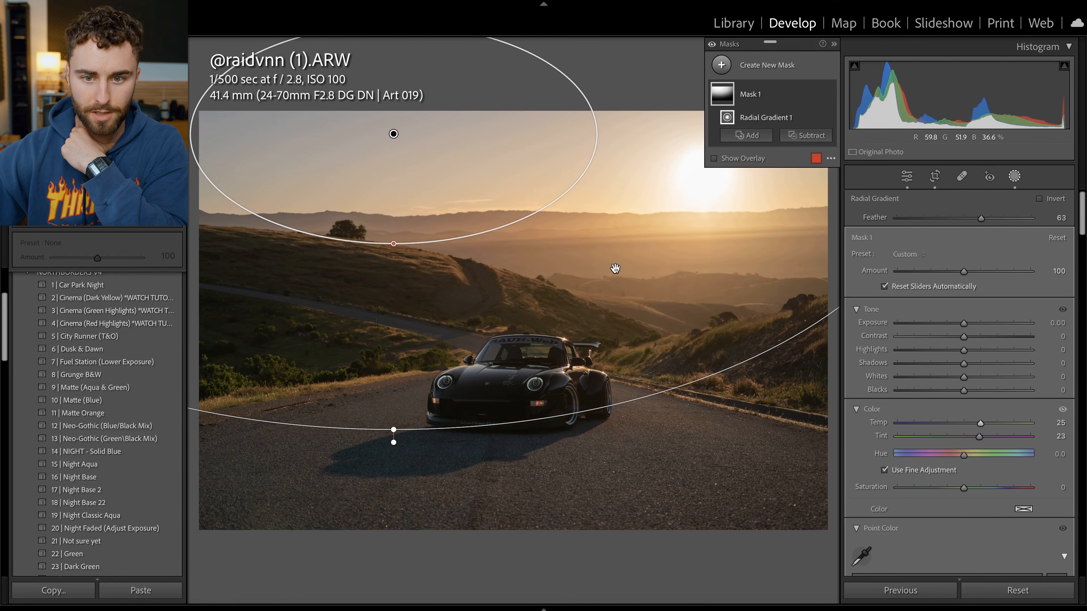
drag(619, 269, 594, 265)
key(shift+w)
- Desaturate the blues to -80 and the aquas to -72 in the Color Mixer, and mute the yellows
scroll(957, 401, down, 10)
click(940, 437)
scroll(960, 391, down, 1)
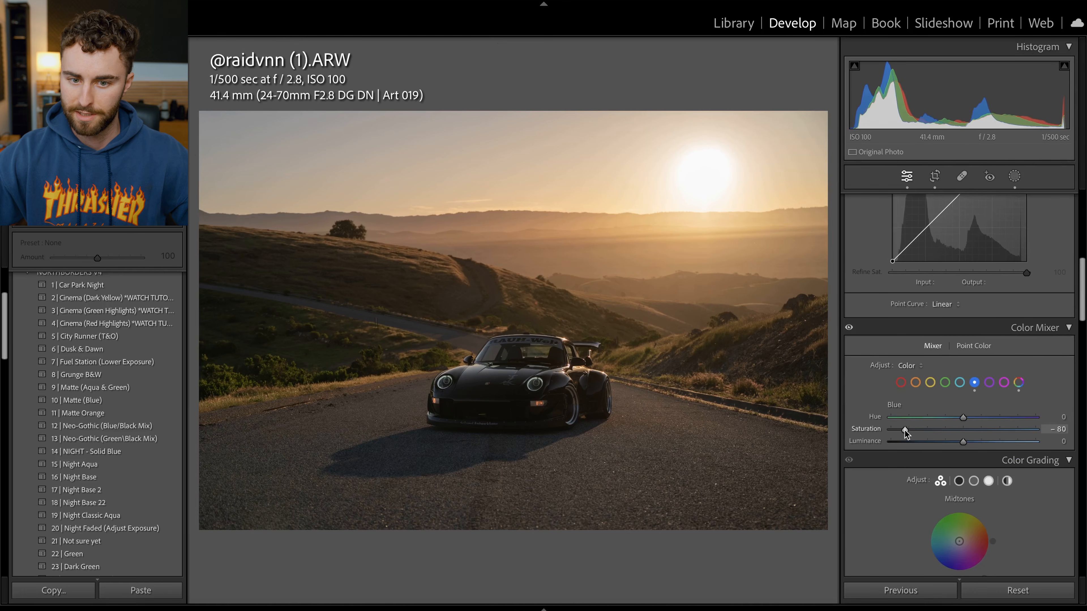
scroll(929, 420, down, 1)
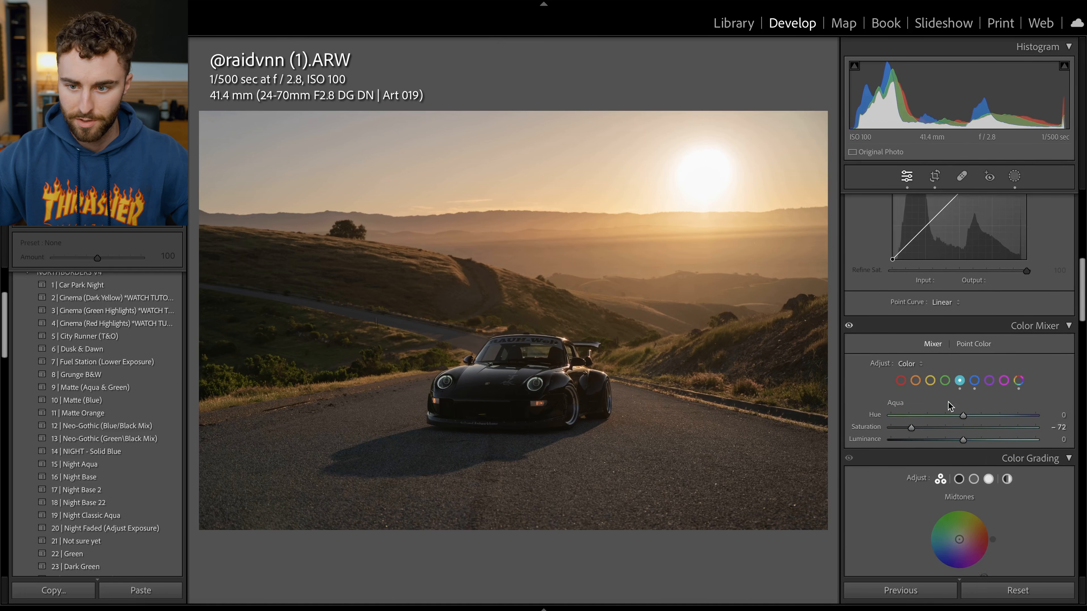
click(930, 376)
drag(963, 435, 922, 422)
- Add a diagonal linear gradient mask across the photo with Temp 15, Tint 7 and Highlights 4
key(shift+m)
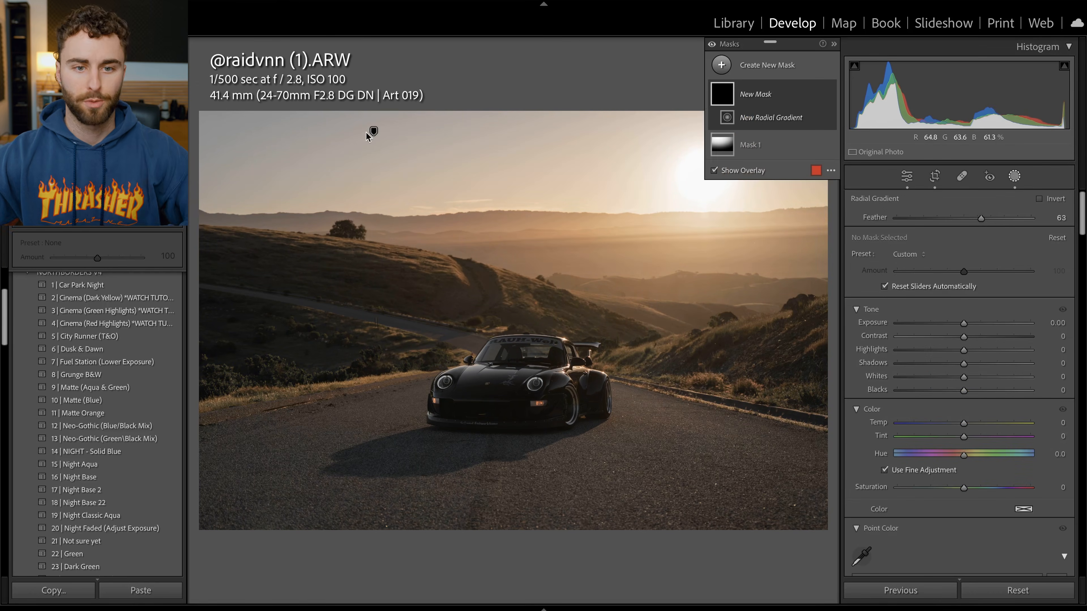
drag(374, 131, 577, 427)
key(m)
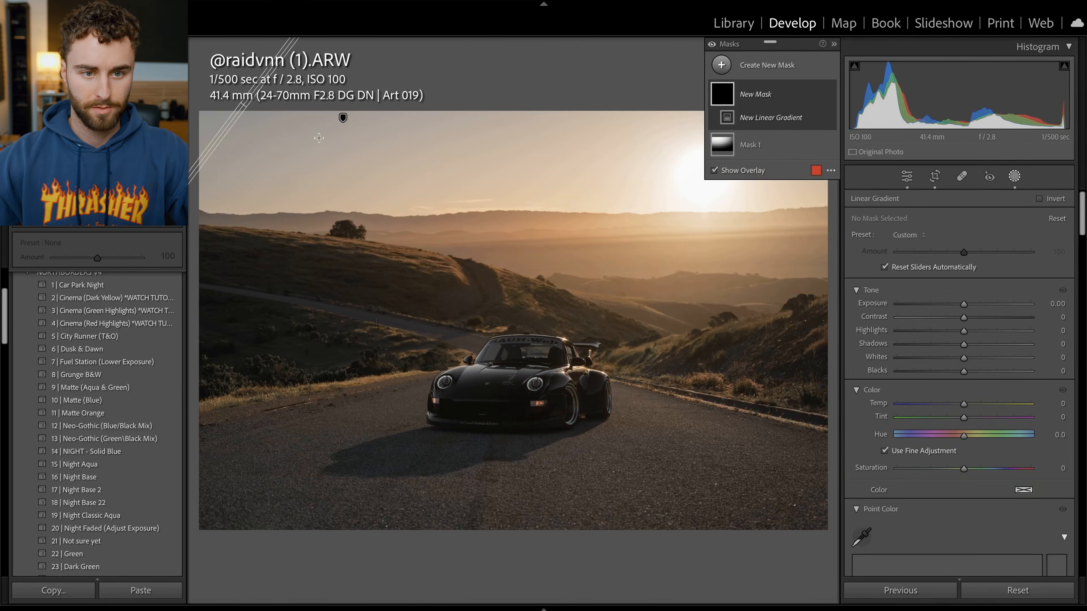
drag(241, 103, 1086, 536)
click(971, 403)
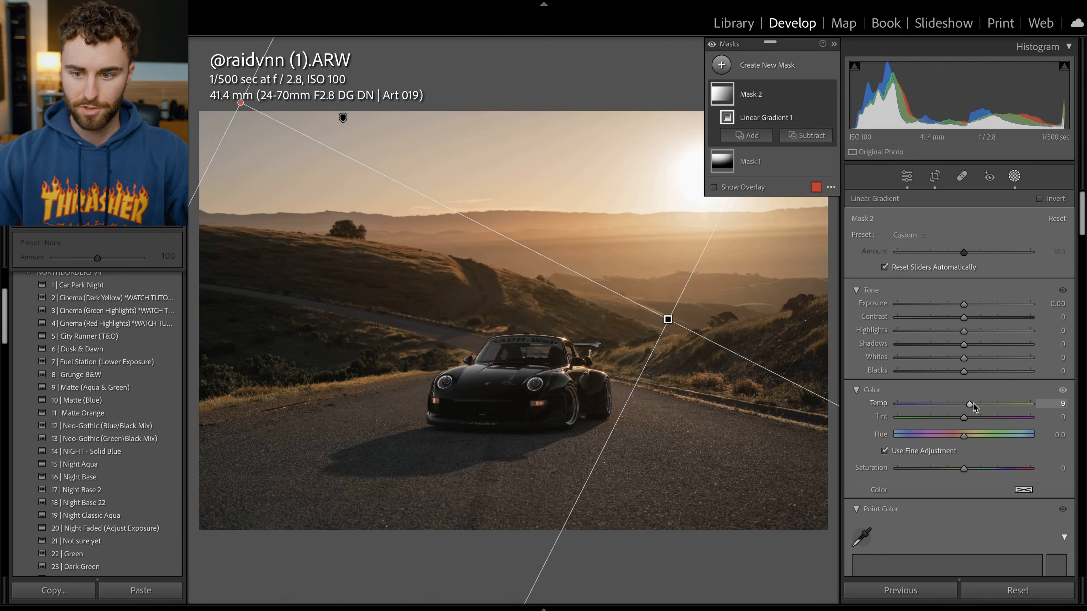
drag(965, 414, 972, 403)
click(962, 327)
drag(964, 327, 965, 327)
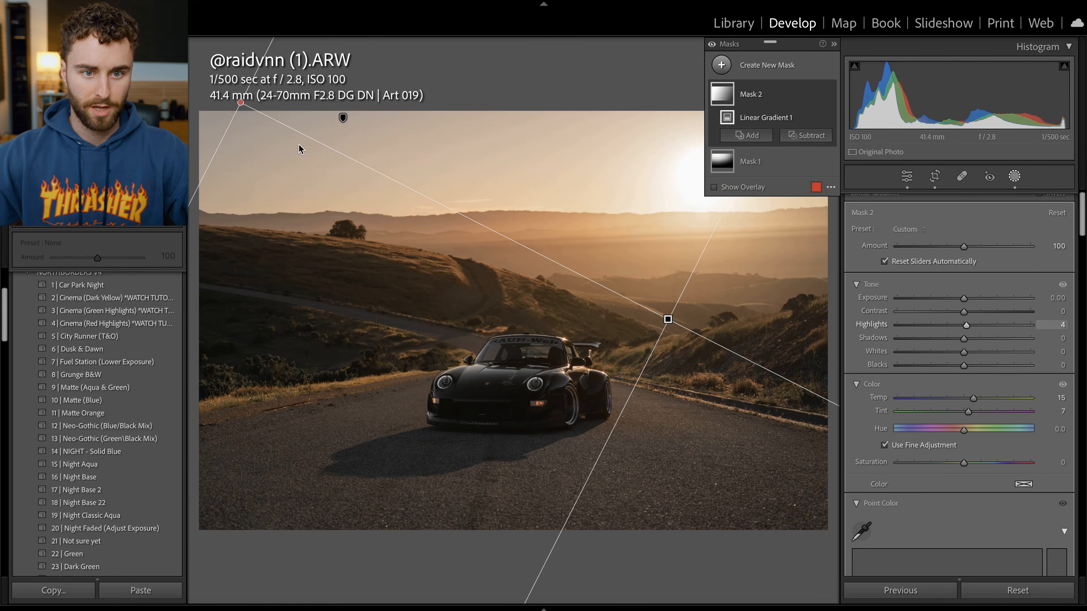
- Create a mask selecting the sky and warm its temperature slightly
key(k)
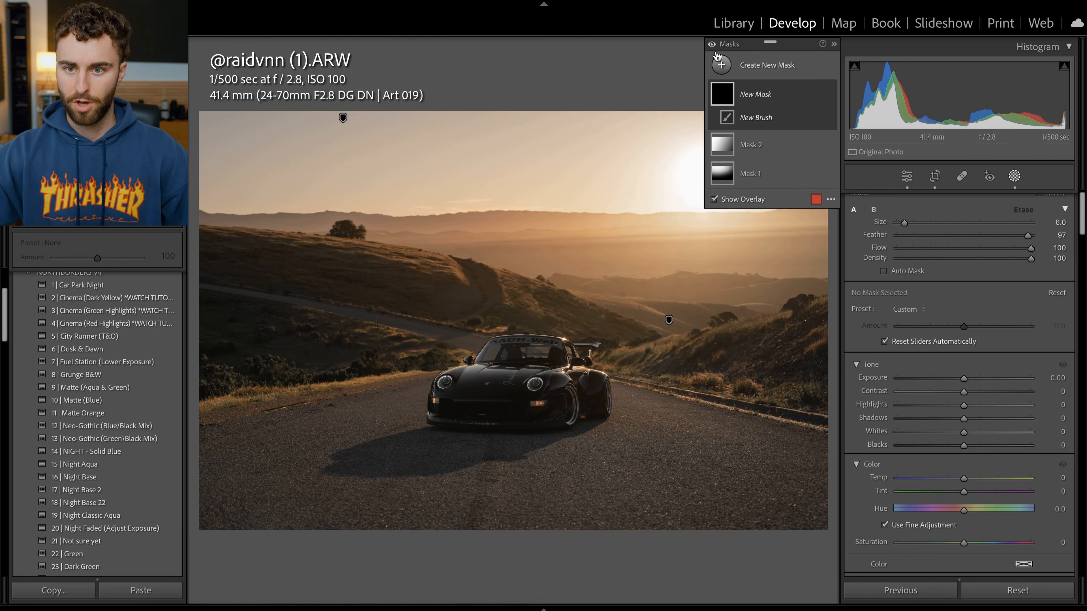
click(725, 68)
click(744, 92)
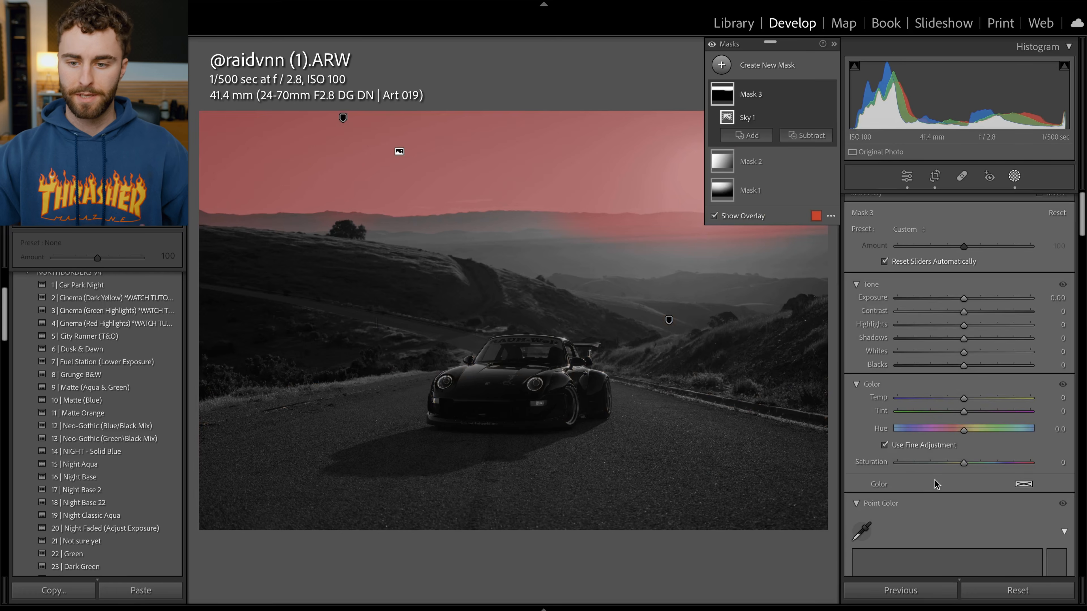
drag(964, 403, 969, 402)
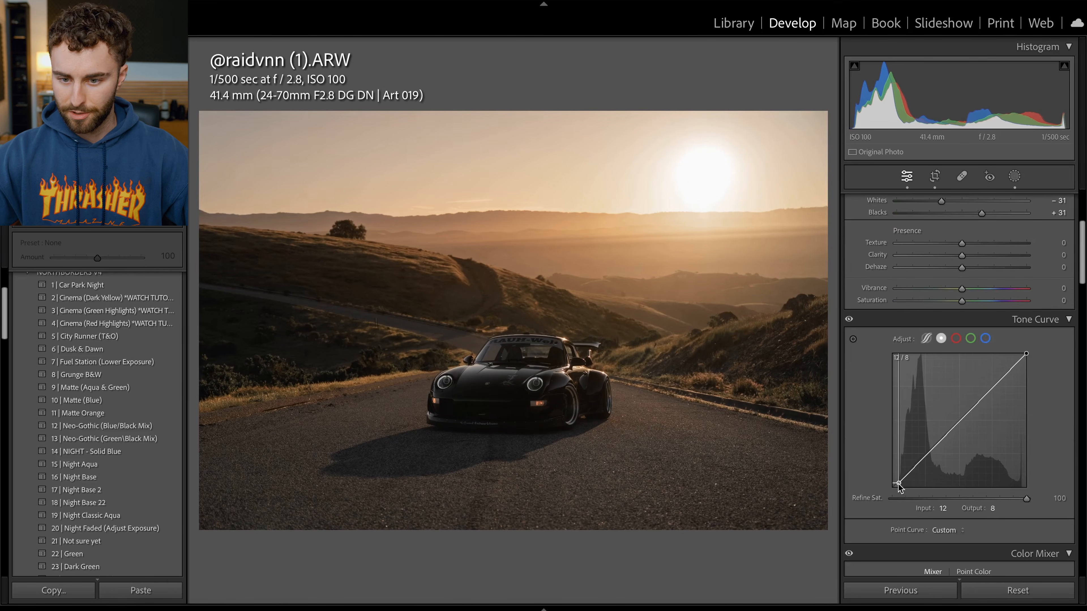
- Shape the main tone curve with its black point at 17/10 and a lowered white point, and anchor the blue curve's shadows
drag(893, 487, 901, 485)
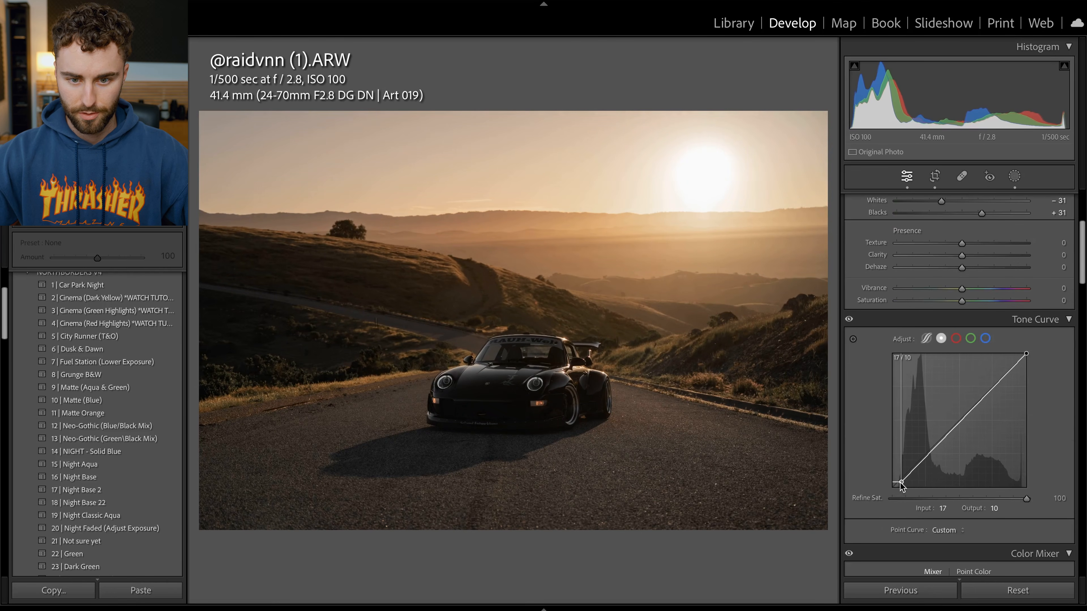
drag(980, 400, 984, 394)
drag(1026, 353, 1038, 366)
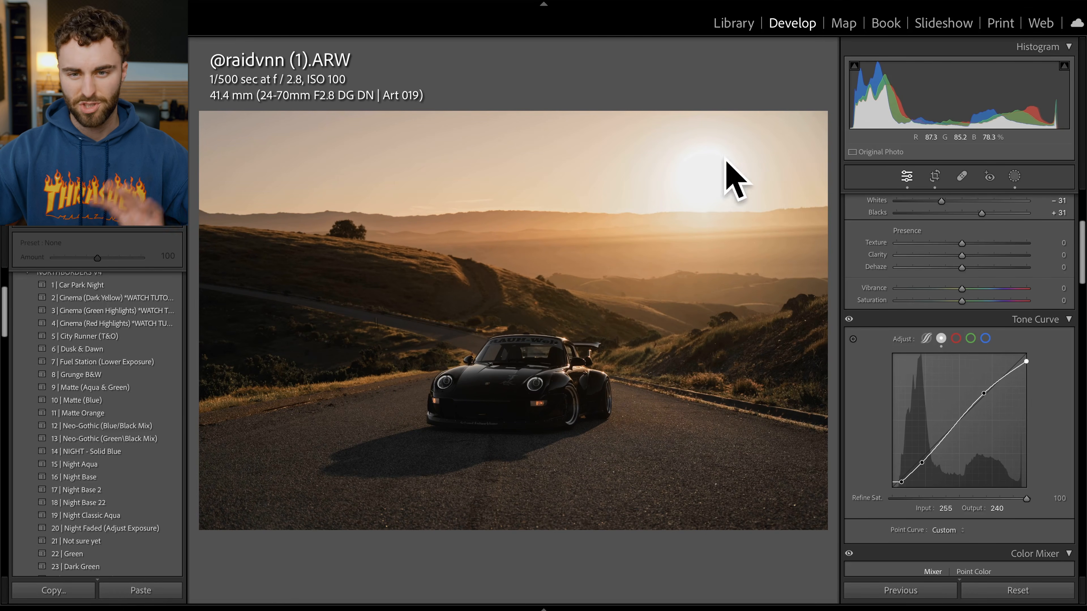
drag(1026, 361, 1026, 359)
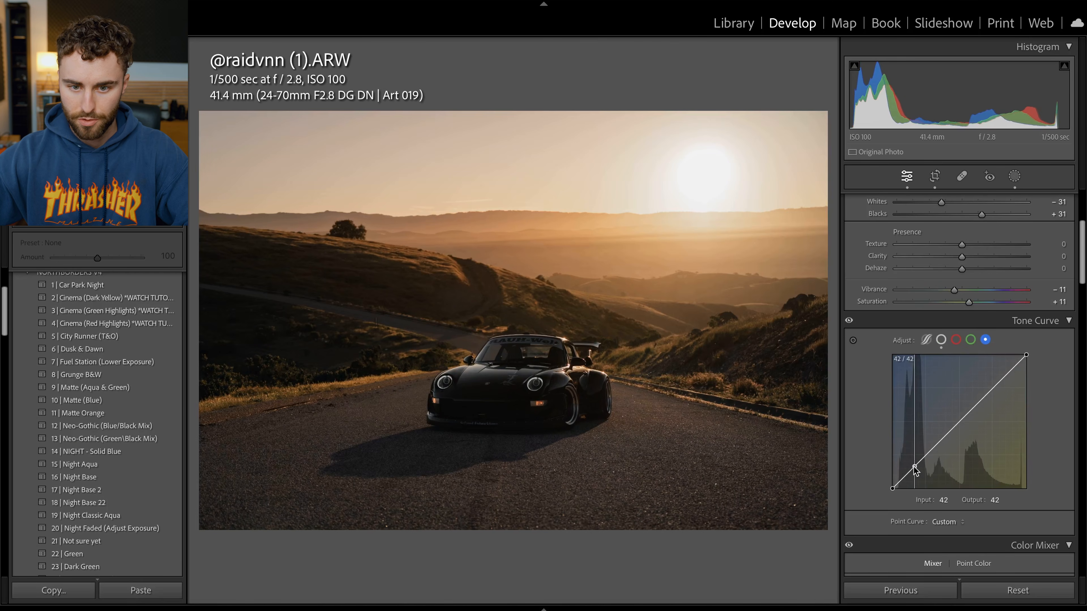
drag(914, 467, 915, 467)
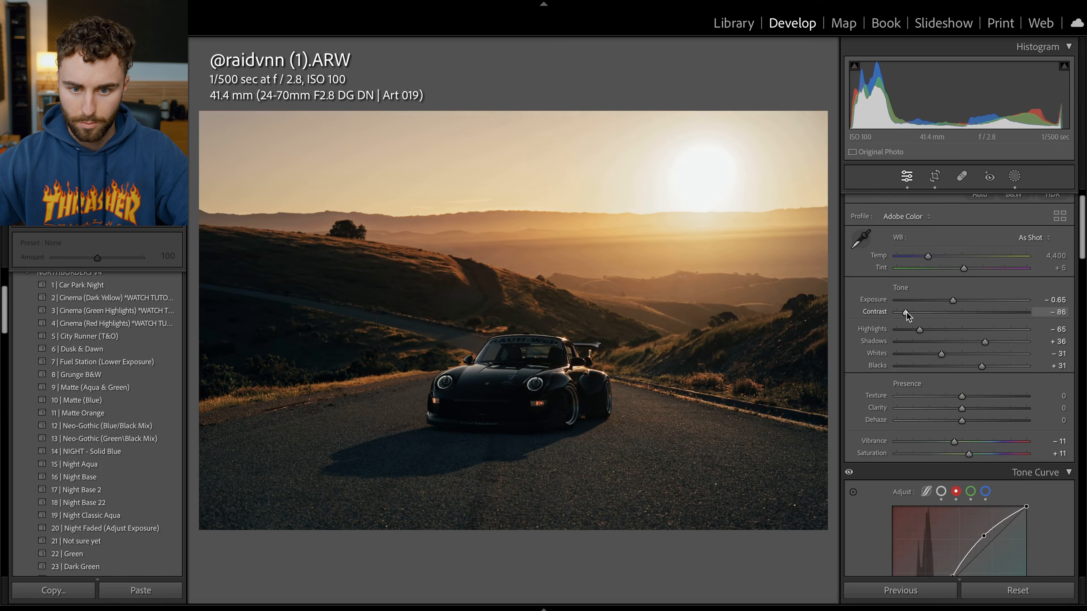
- Set Contrast to -85 and Shadows to +46, and move the red curve's lower point to input 79, output 60
drag(905, 311, 907, 315)
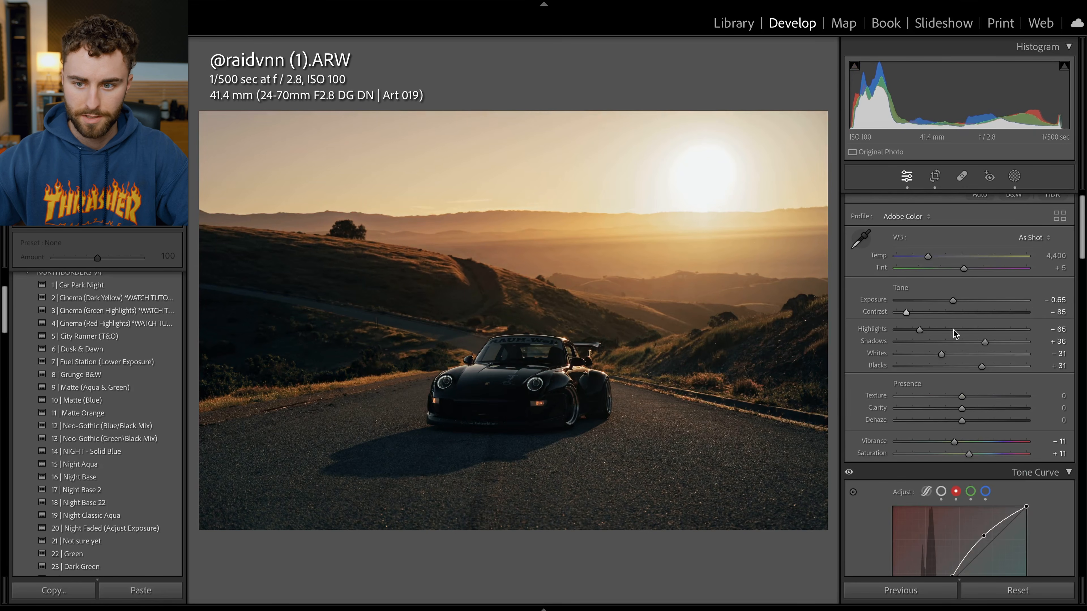
drag(994, 344, 991, 344)
drag(933, 502, 934, 502)
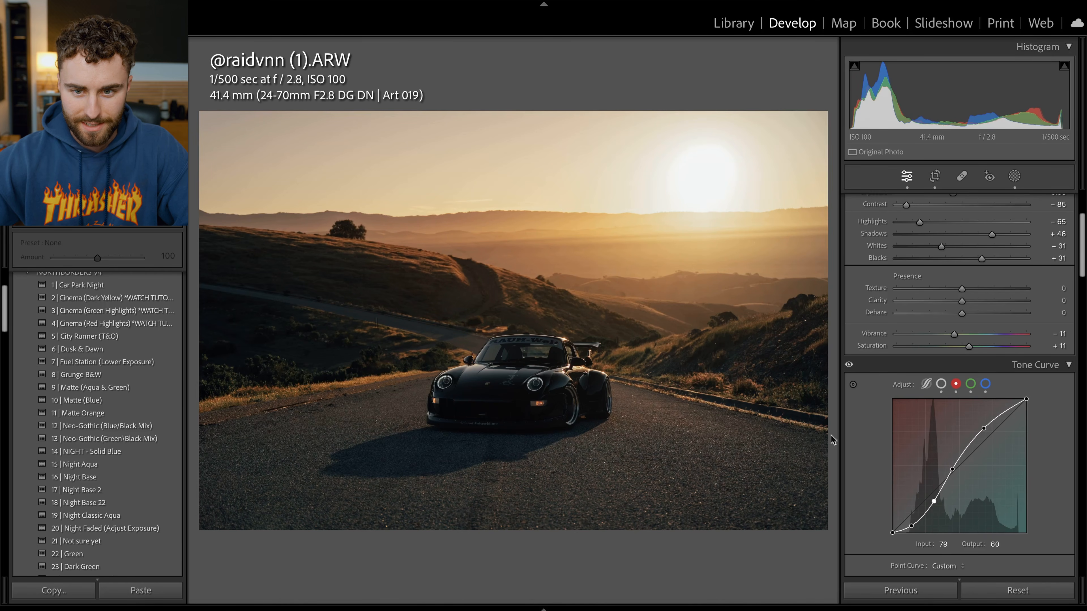
- Brighten the sky with a soft brush mask at Highlights 30 and slightly raised Exposure, and brush a new mask over the car's headlights
key(k)
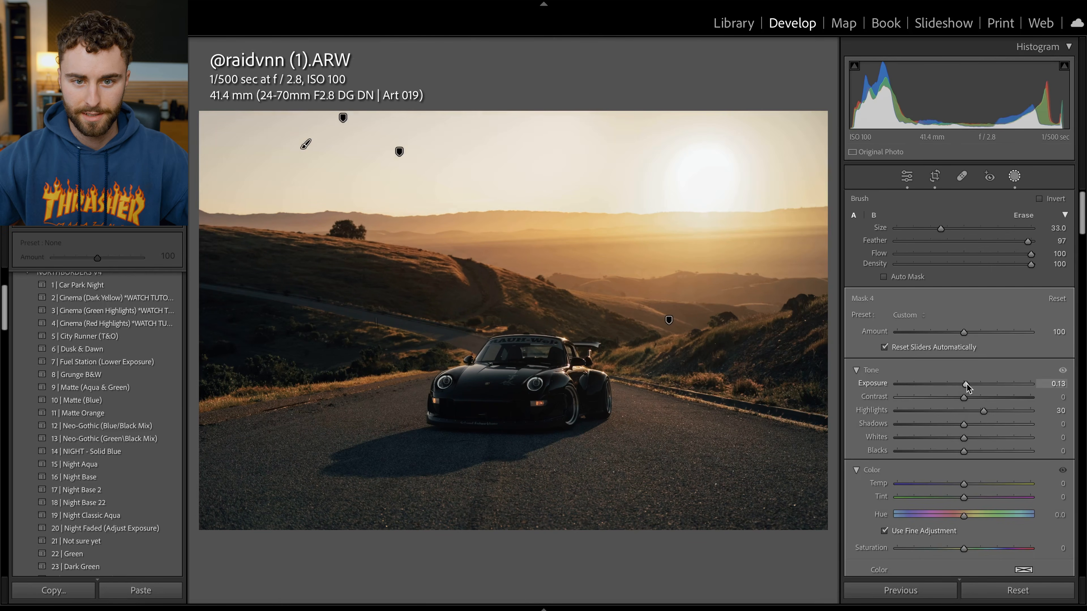
drag(966, 386, 967, 385)
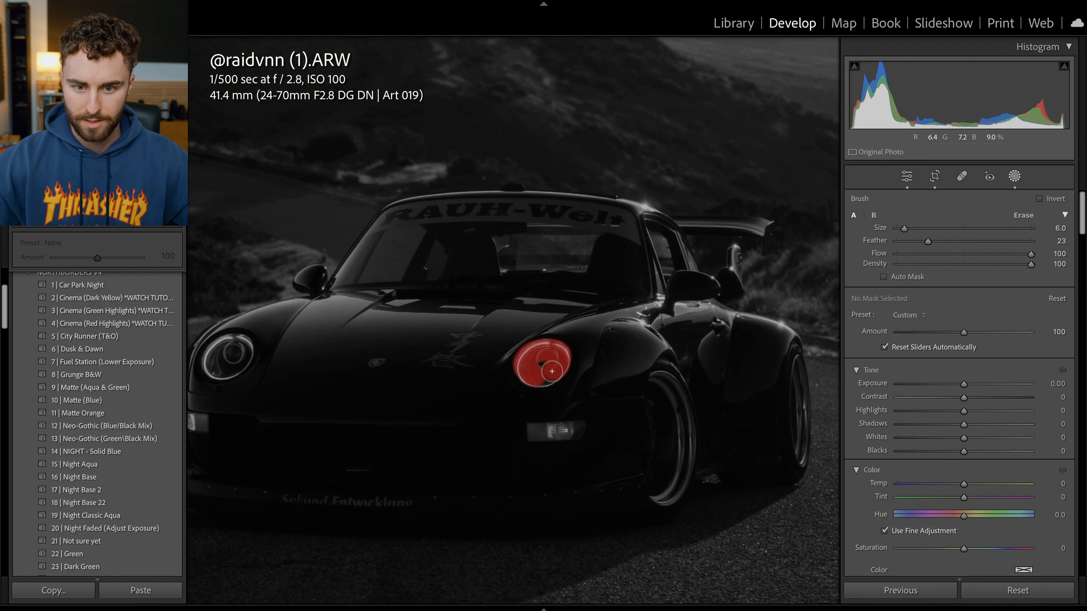
drag(552, 372, 546, 369)
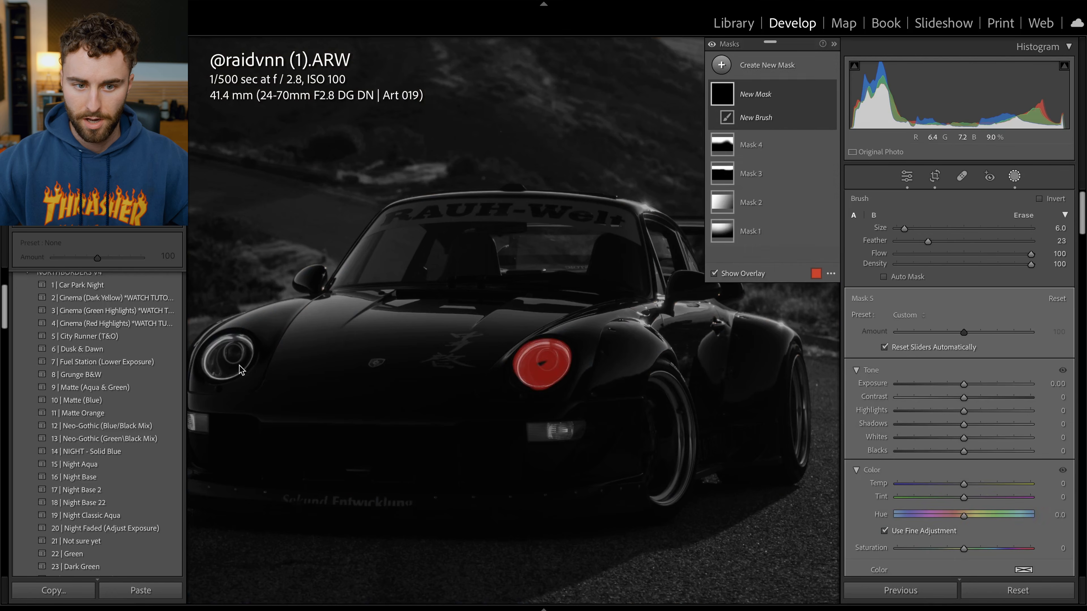
drag(206, 369, 227, 349)
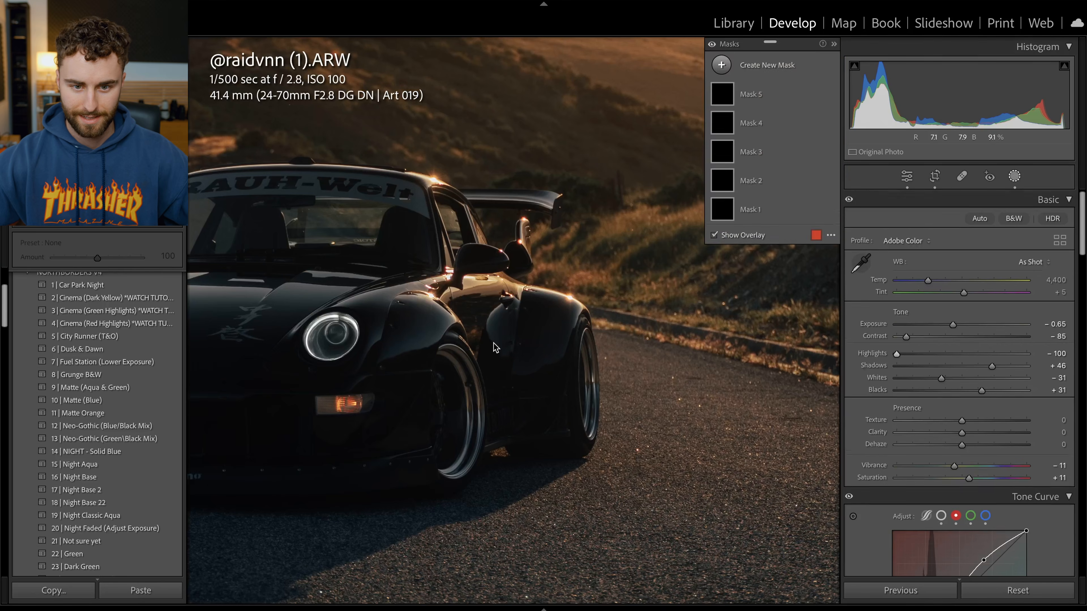
- Brush a mask over the car's front wheel and set its Highlights to 38 and Shadows to 3
key(k)
drag(445, 358, 449, 356)
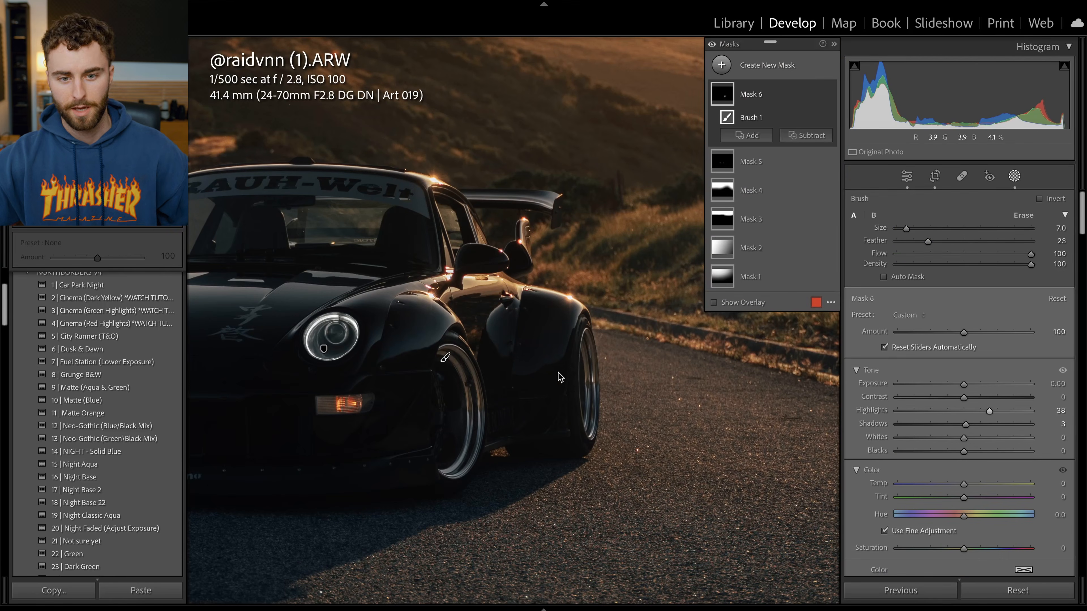
key(alt)
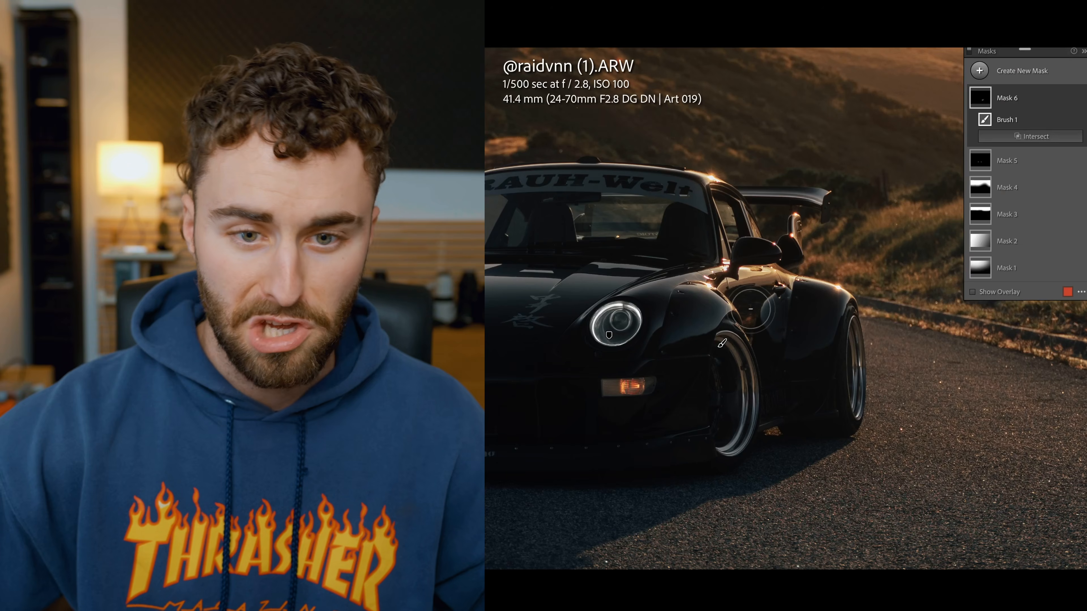
mouse_move(779, 363)
mouse_down()
mouse_move(781, 399)
mouse_move(792, 399)
mouse_up()
mouse_move(877, 355)
mouse_down()
mouse_move(869, 296)
mouse_move(883, 338)
mouse_up()
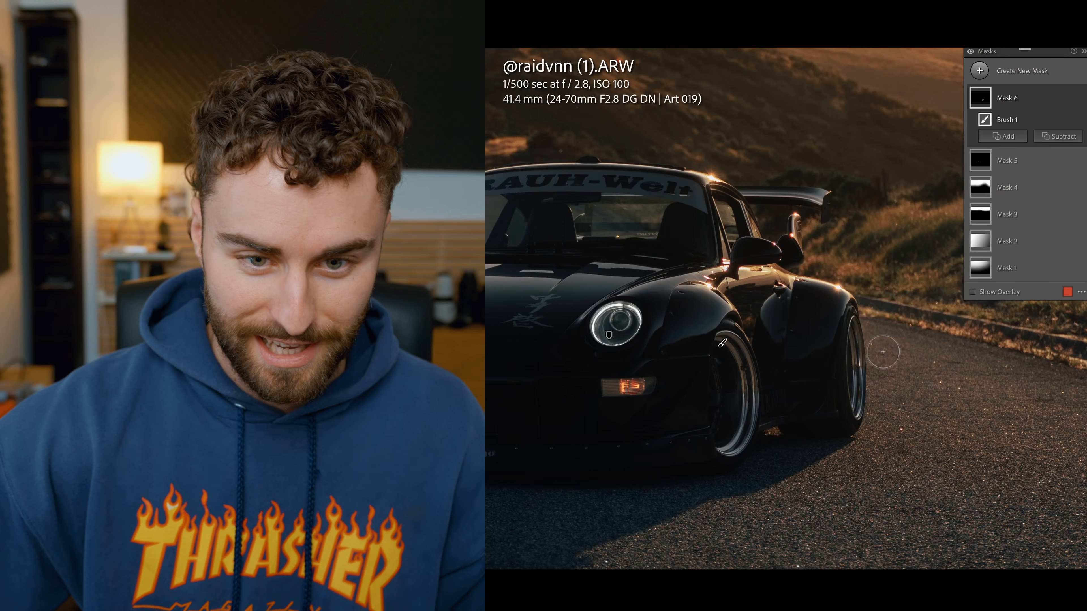
key(k)
key(k)
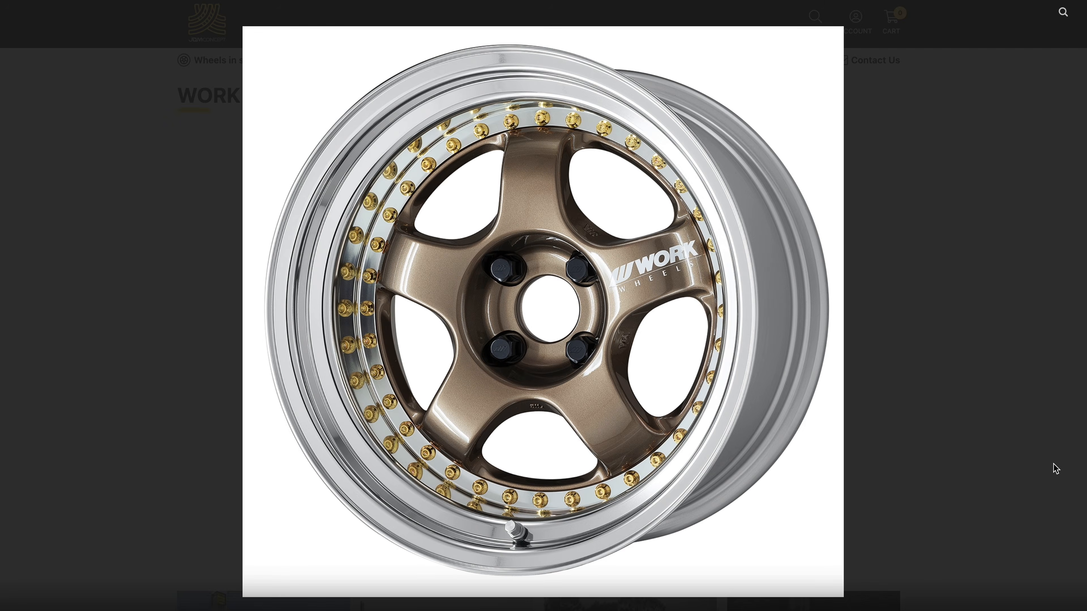
- Close the enlarged wheel photo on the JDM Concept website and look through the Work Meister S1 3P page
click(1054, 463)
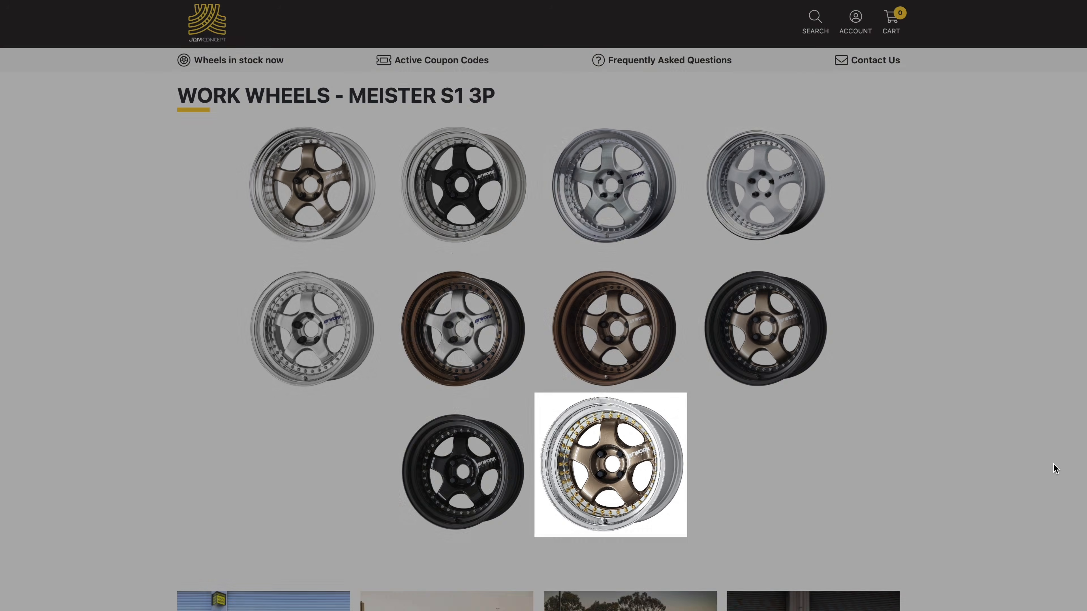
scroll(1053, 463, down, 10)
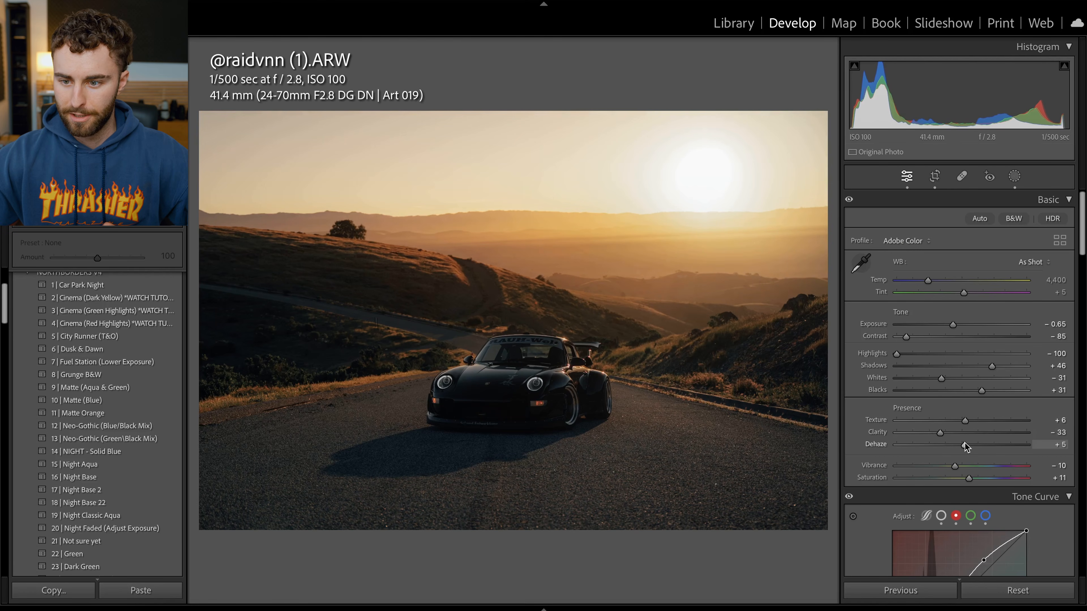
- Grade the shadows to hue 227, saturation 13, and crop the sports car photo to a wider aspect ratio
scroll(899, 392, down, 8)
scroll(899, 392, down, 4)
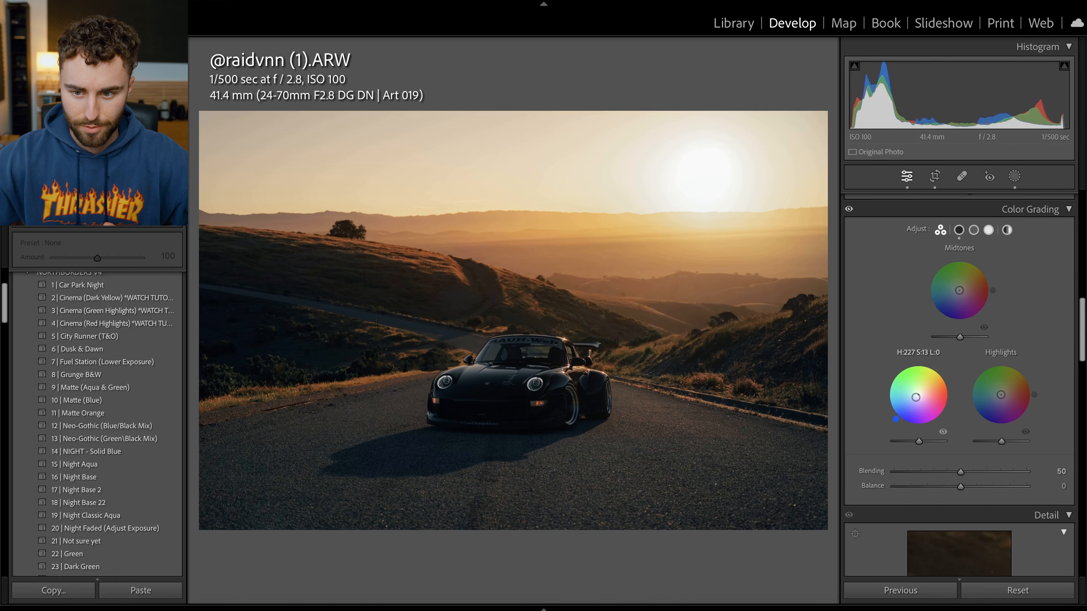
key(r)
click(1045, 223)
click(969, 439)
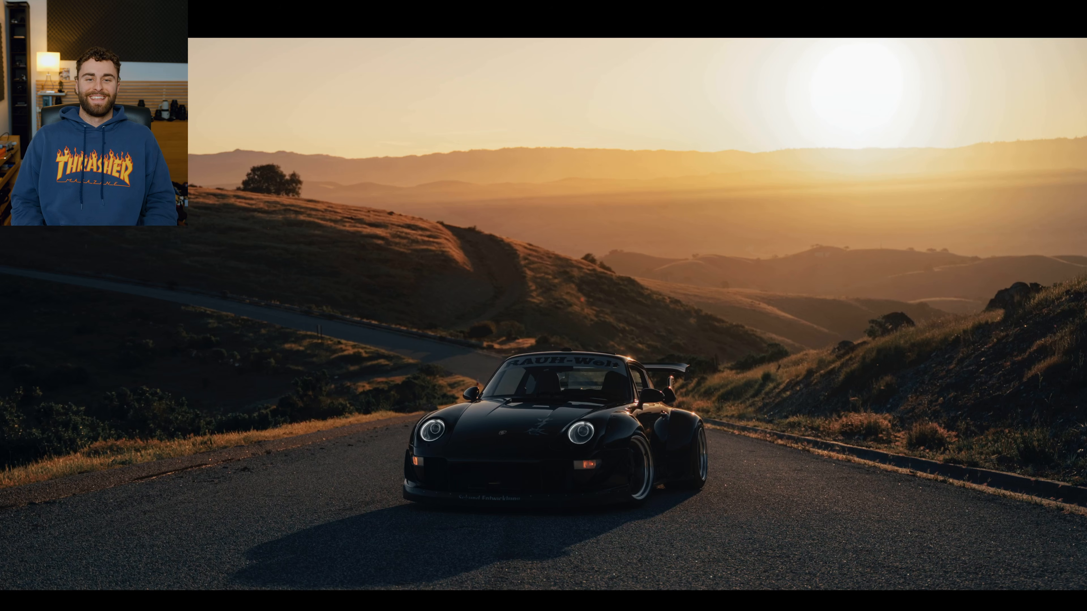